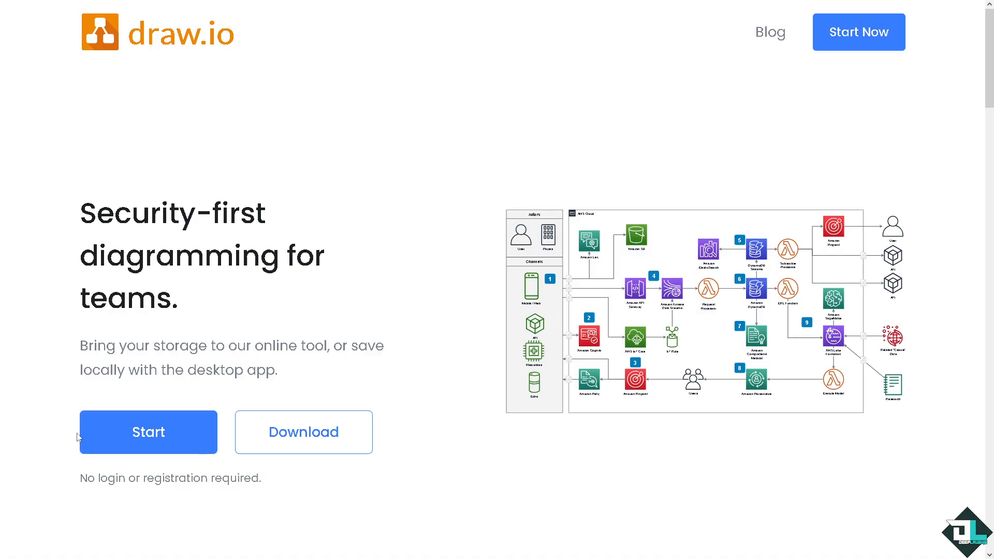
- Start the online diagram editor, show the format settings for the selected image and leave the full-screen view
left_click(120, 441)
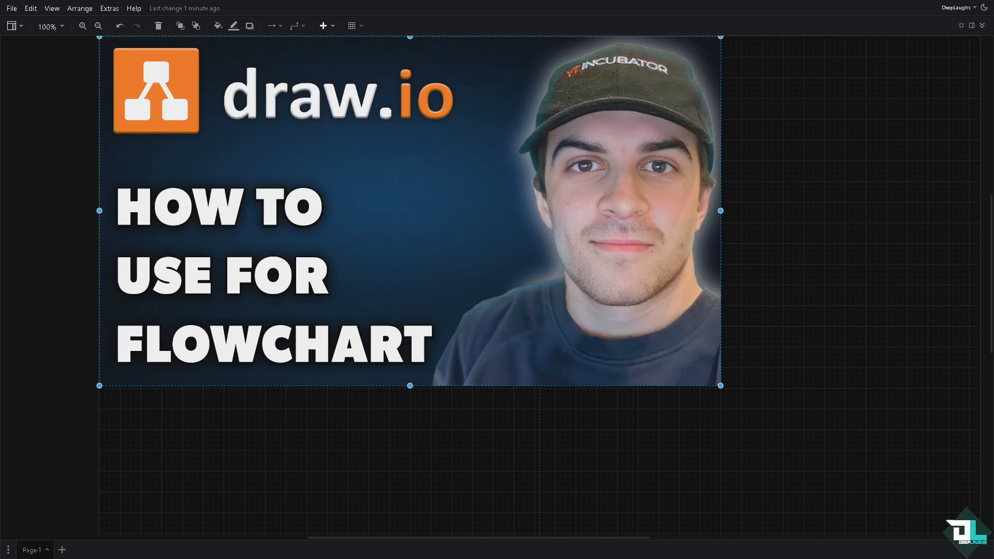
left_click(973, 27)
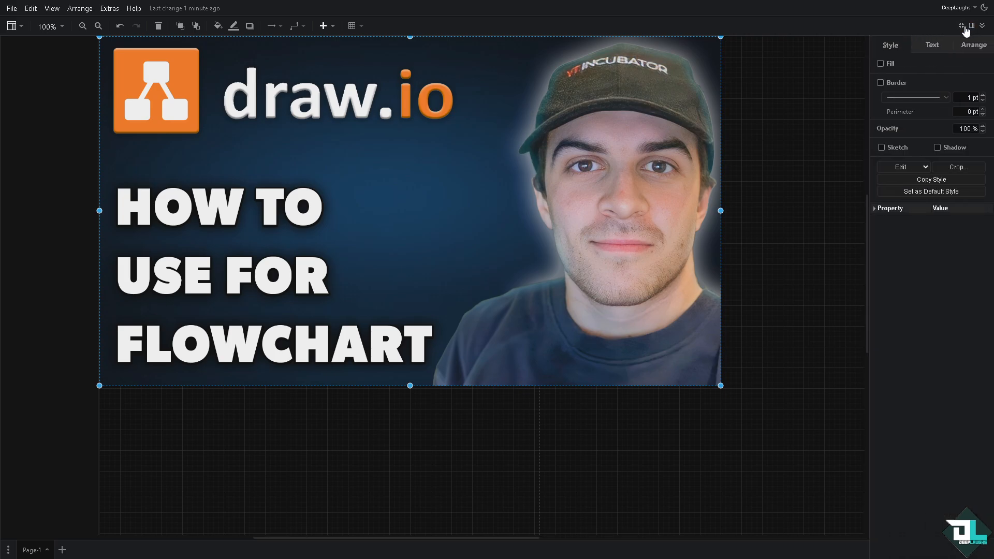
left_click(961, 26)
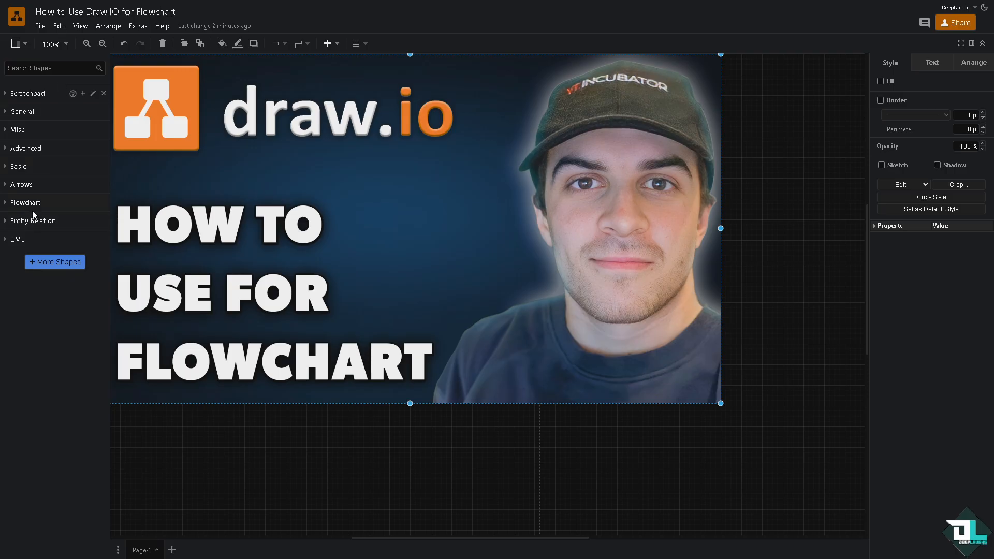
- Add an ellipse from the Flowchart shapes below the lower-left part of the image and enlarge it
left_click(6, 205)
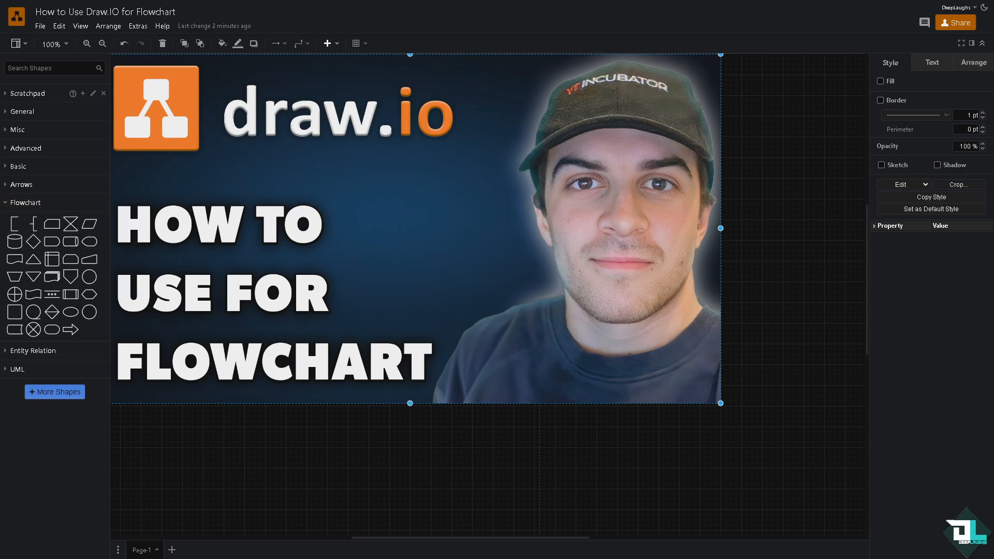
scroll(489, 290, "down", 4)
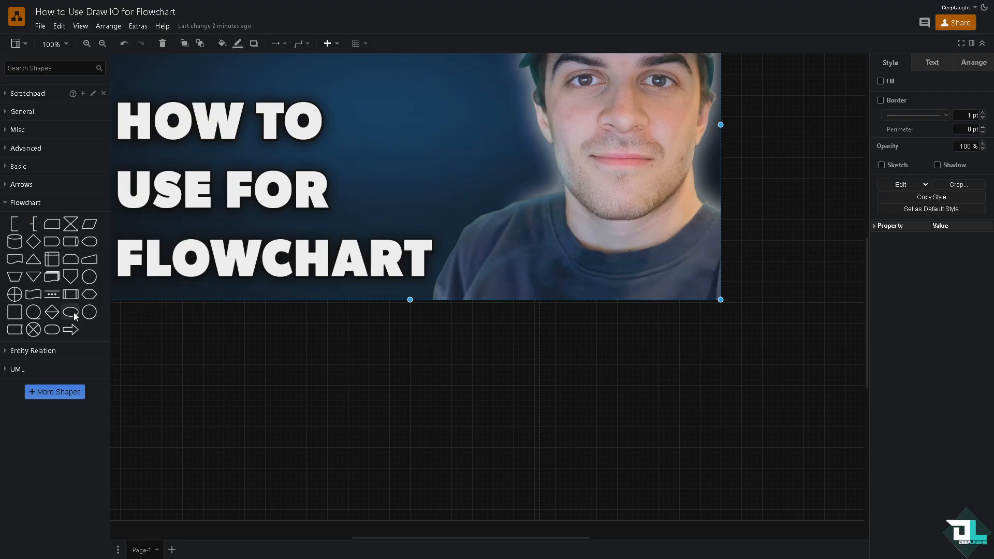
mouse_move(73, 317)
left_click_drag(73, 316, 140, 370)
left_click_drag(194, 401, 240, 421)
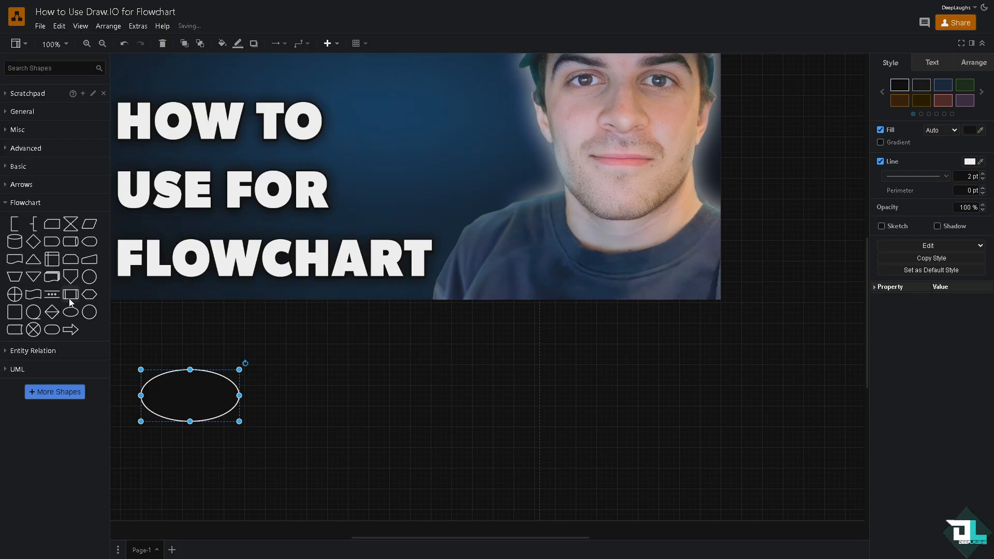
- Add a rounded process rectangle with side bars and a multi-document shape, spaced out in a row to the right of the ellipse
mouse_move(72, 298)
left_click_drag(71, 294, 333, 369)
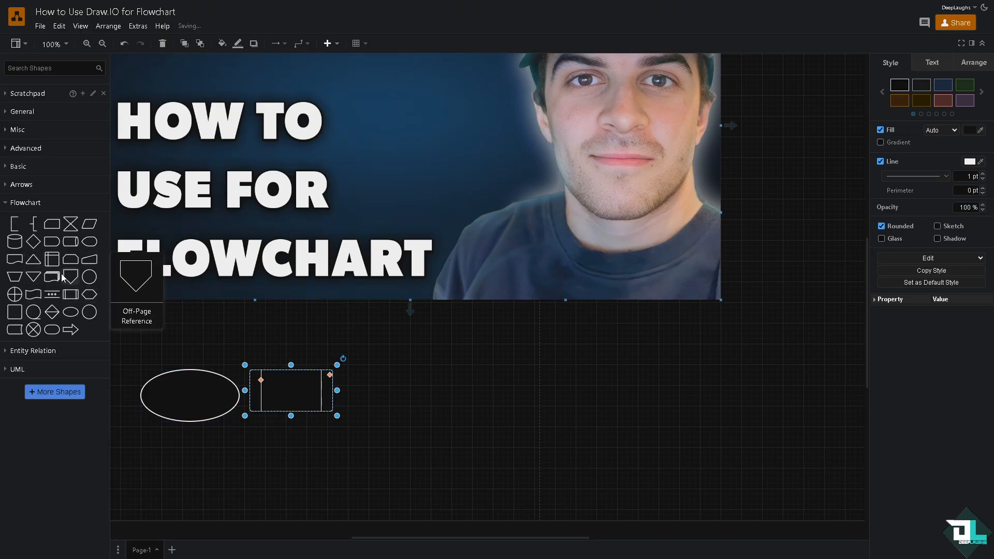
mouse_move(53, 280)
left_click_drag(53, 279, 371, 390)
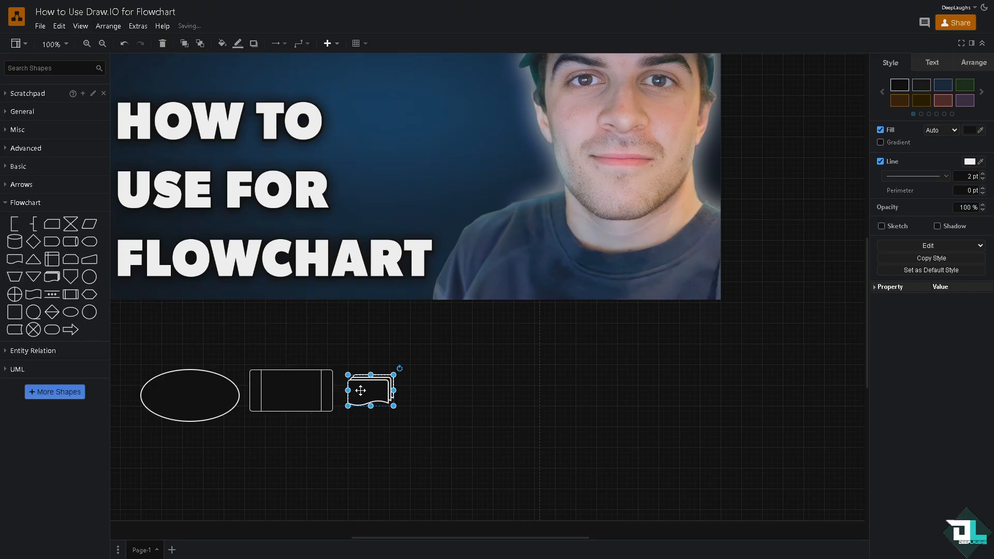
left_click_drag(375, 391, 551, 393)
left_click_drag(317, 388, 411, 389)
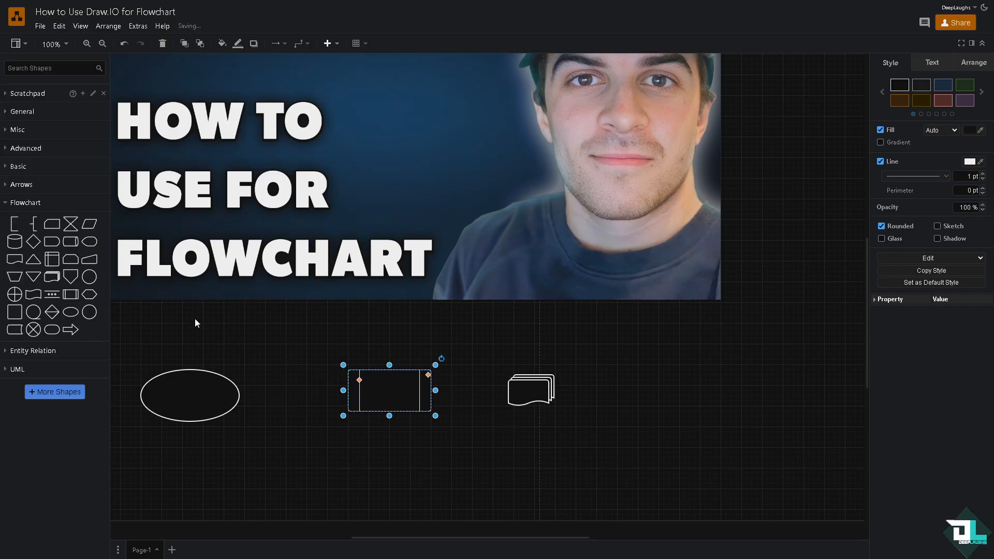
- Insert Transfer arrows between the ellipse and the process rectangle and between the rectangle and the multi-document shape, sized to fill the gaps
left_click_drag(80, 330, 243, 380)
left_click_drag(299, 396, 348, 396)
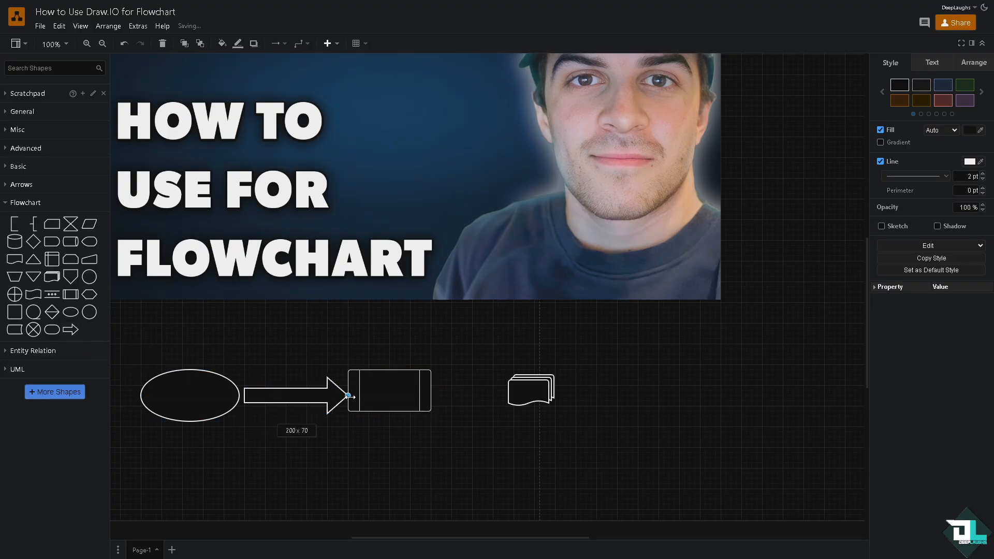
left_click(326, 437)
mouse_move(69, 330)
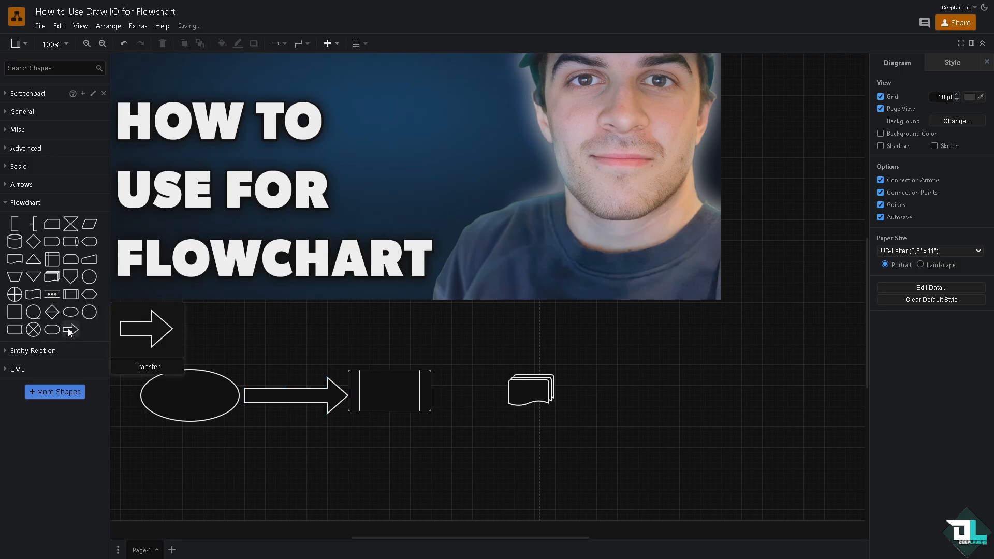
left_click(70, 330)
left_click_drag(500, 296, 511, 388)
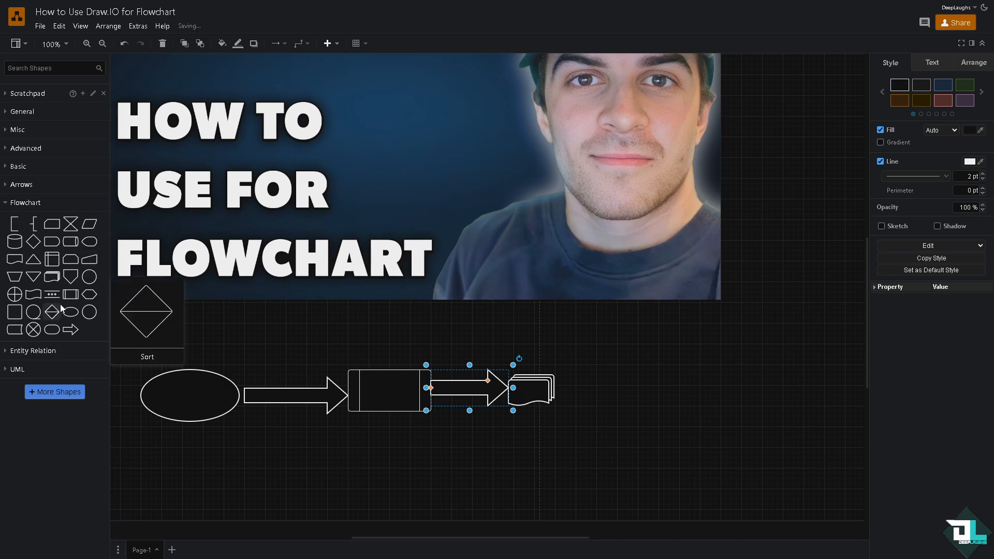
- Add an enlarged crossed circle from the Flowchart shapes and place it above and to the right of the multi-document shape
mouse_move(70, 294)
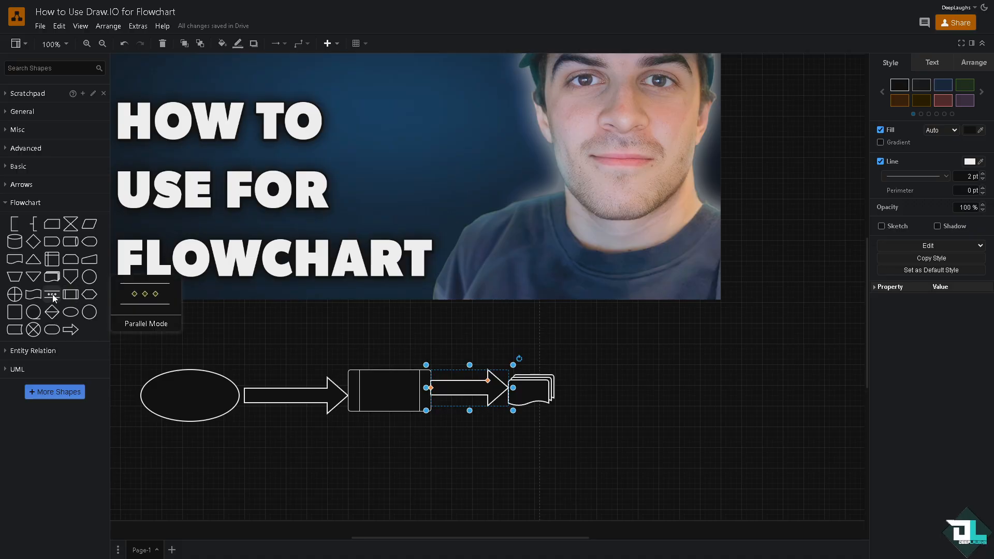
left_click_drag(14, 294, 576, 509)
scroll(577, 481, "down", 1)
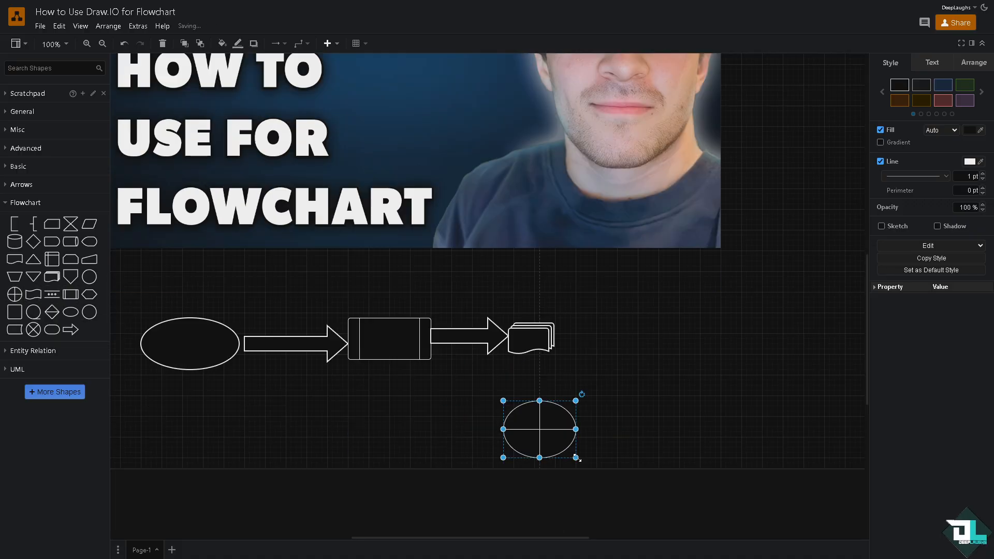
scroll(574, 456, "up", 2)
scroll(573, 459, "down", 1)
left_click_drag(542, 478, 624, 333)
scroll(403, 310, "up", 1)
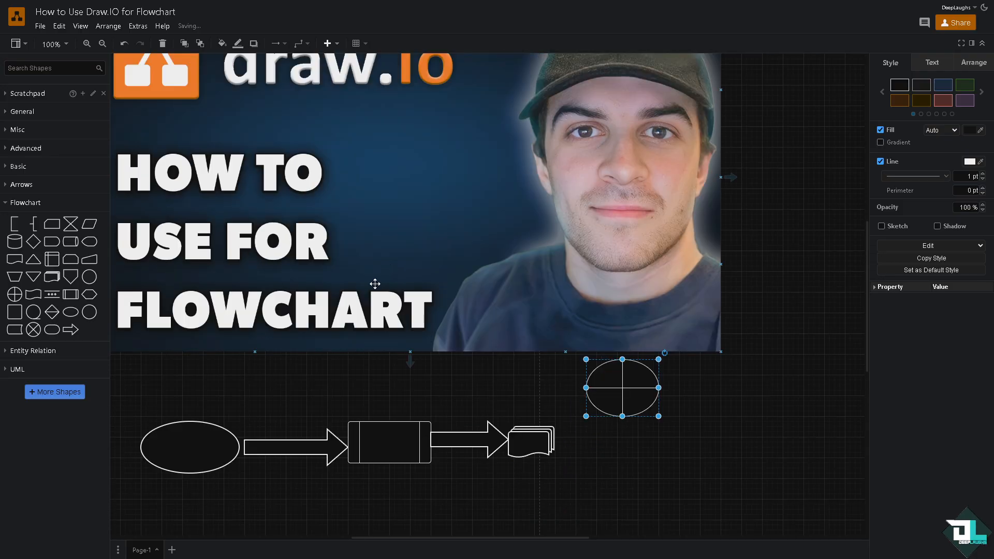
- Duplicate the first arrow, rotate it steeply upward, shrink it and fit it between the multi-document shape and the crossed ellipse
left_click(260, 454)
left_click_drag(272, 455, 616, 464)
left_click_drag(700, 425, 632, 378)
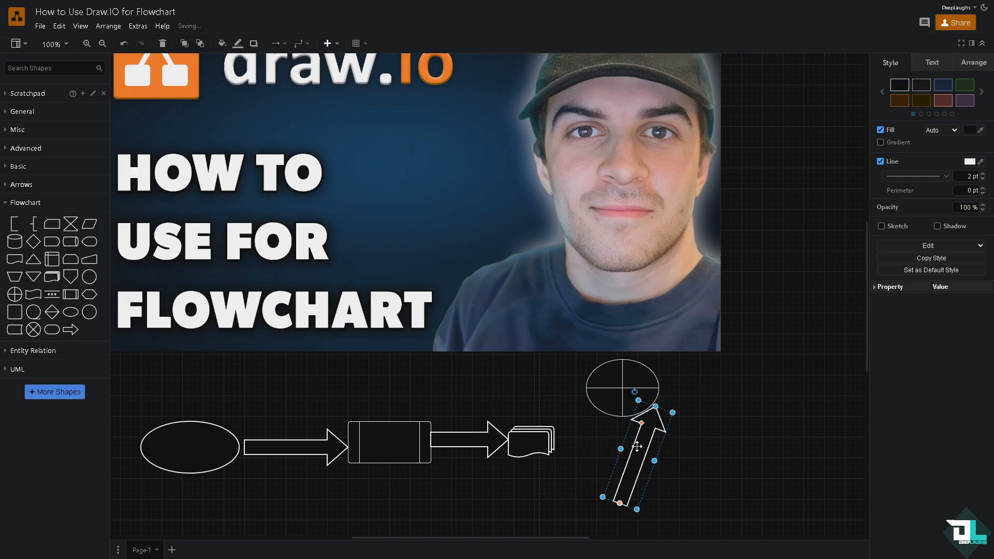
left_click_drag(648, 417, 592, 434)
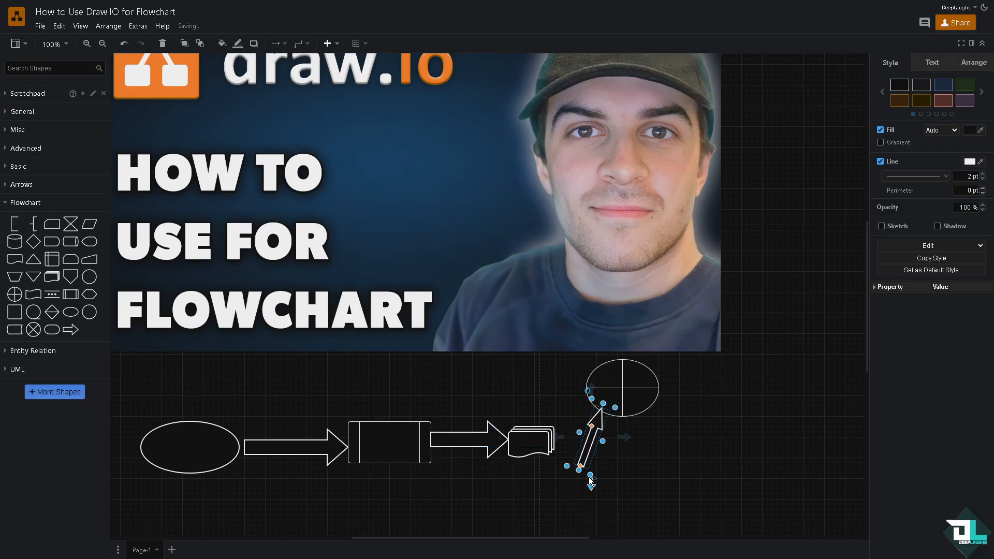
left_click_drag(575, 469, 574, 459)
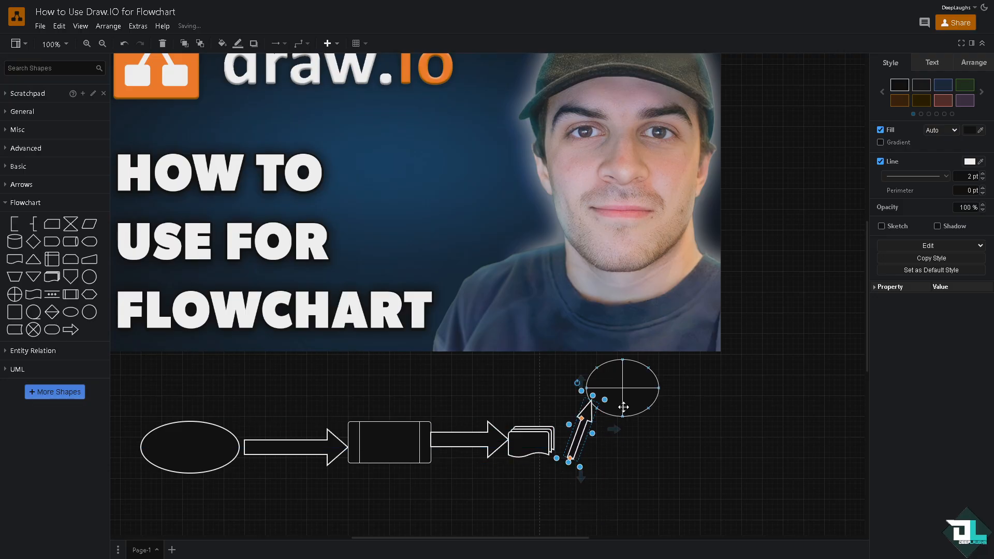
- Draw a connector from the slanted arrow to the crossed ellipse and nudge the arrow slightly down and to the left
mouse_move(580, 384)
left_click_drag(580, 384, 590, 394)
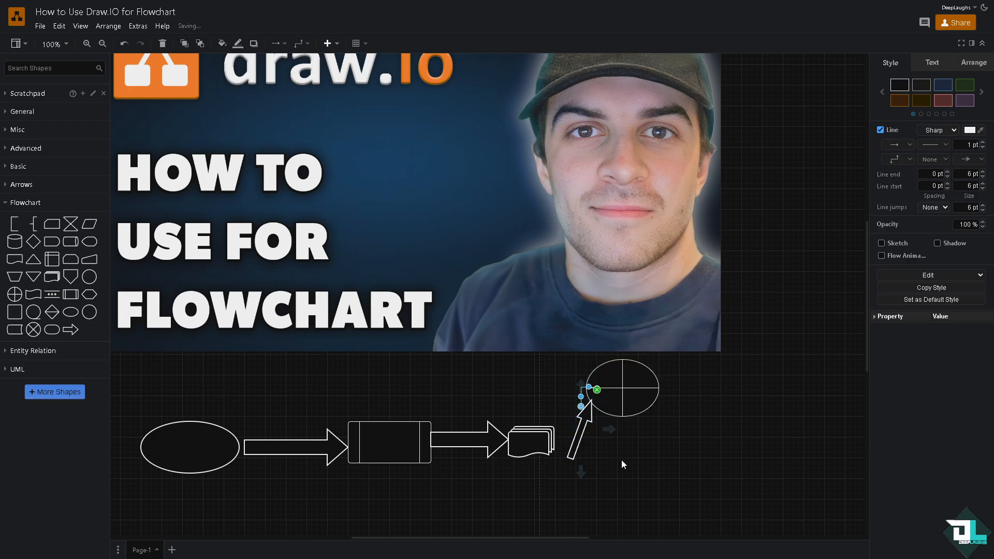
left_click(621, 459)
left_click_drag(579, 434, 574, 439)
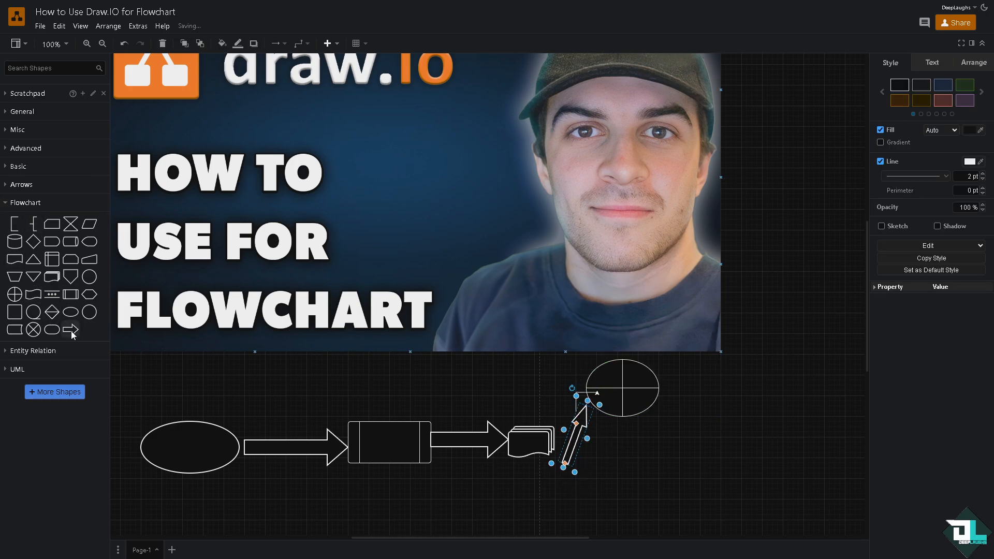
- Fill the plain ellipse at the start of the flowchart with the orange colour AB5400
left_click(183, 449)
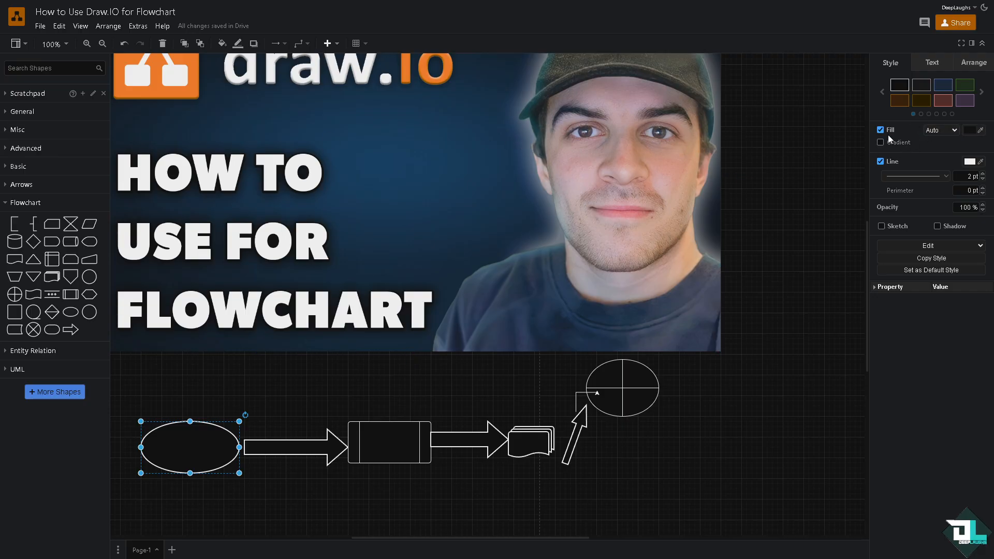
left_click(970, 131)
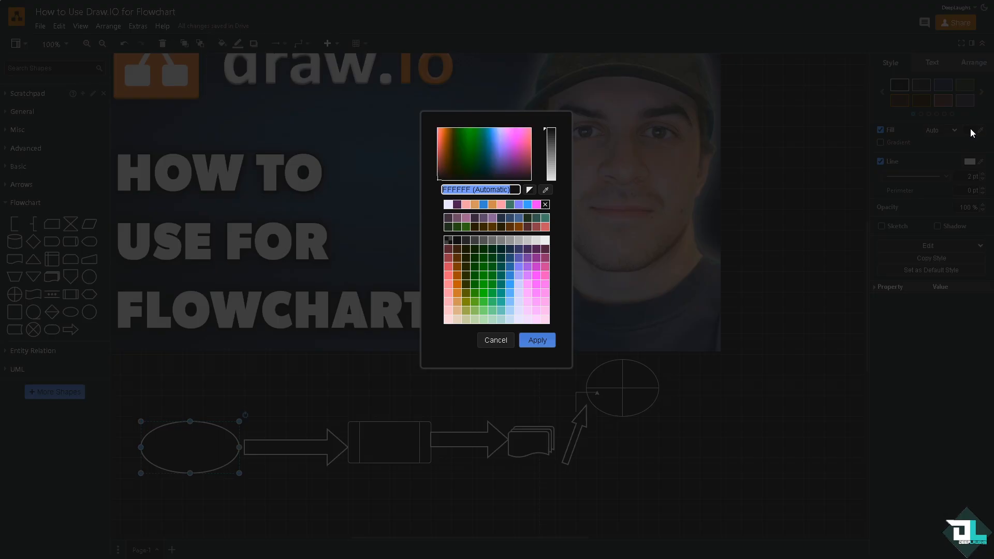
left_click(492, 205)
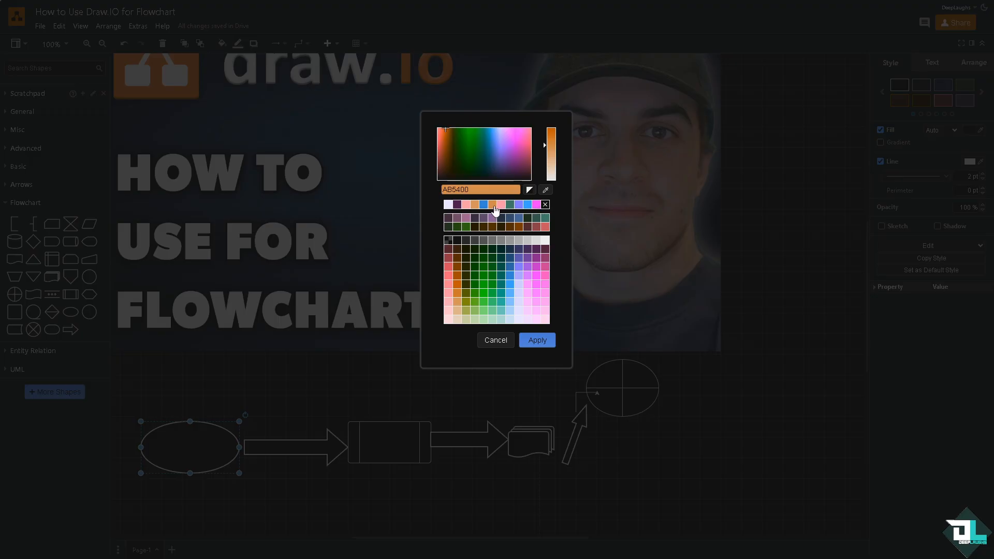
left_click(538, 340)
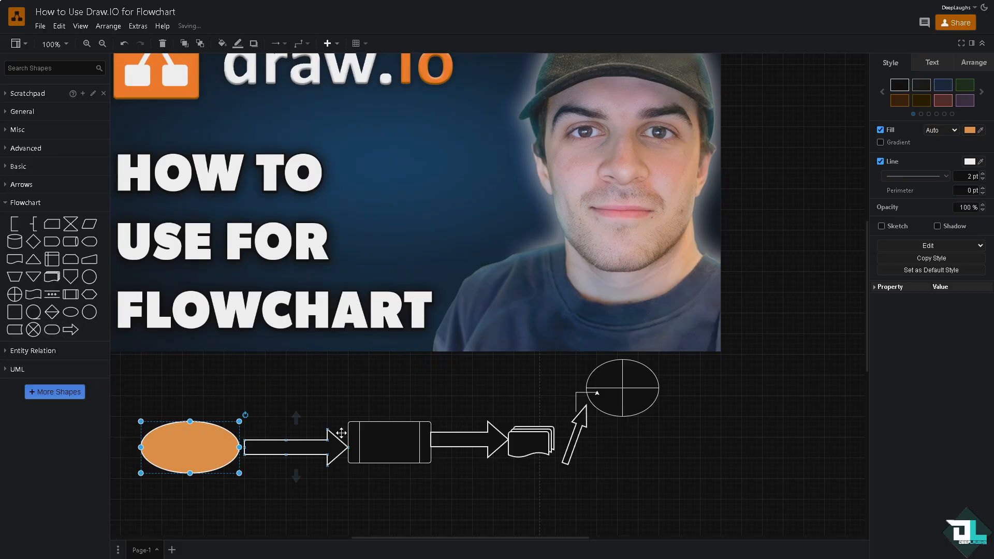
- Apply the bright green preset style to both horizontal arrows
left_click(324, 446)
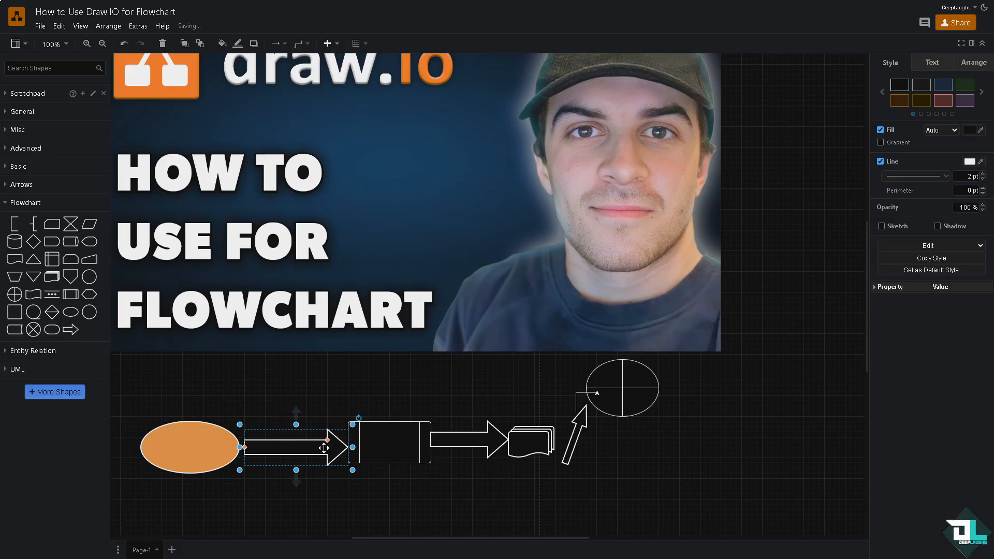
left_click(981, 92)
left_click(941, 89)
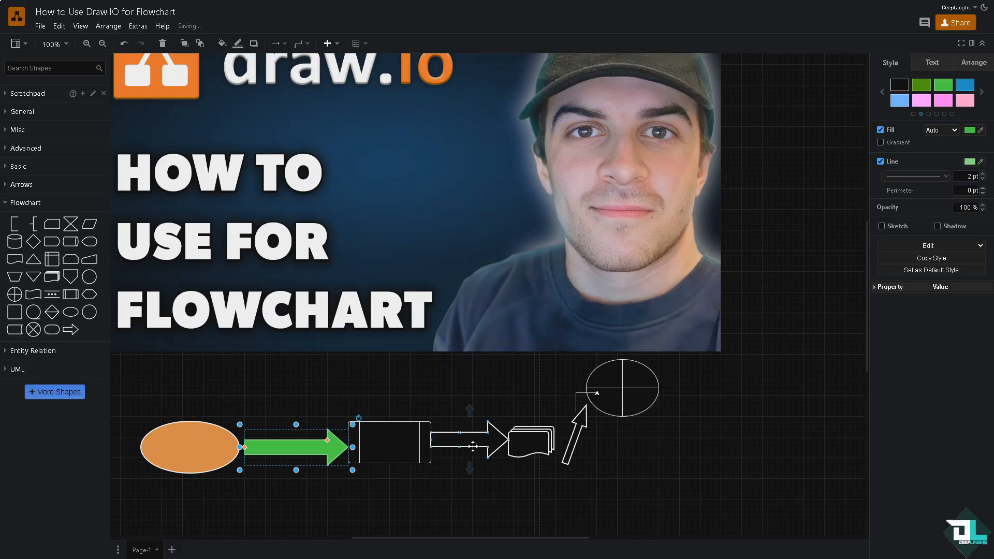
left_click(473, 446)
left_click(942, 89)
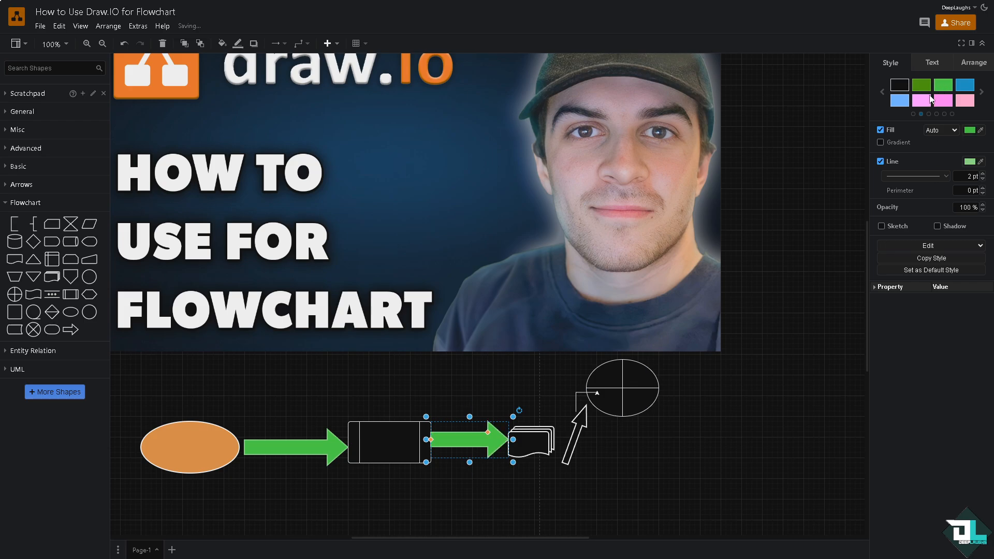
- Apply the blue preset style to the process rectangle and the salmon-pink preset style to the multi-document shape
left_click(388, 439)
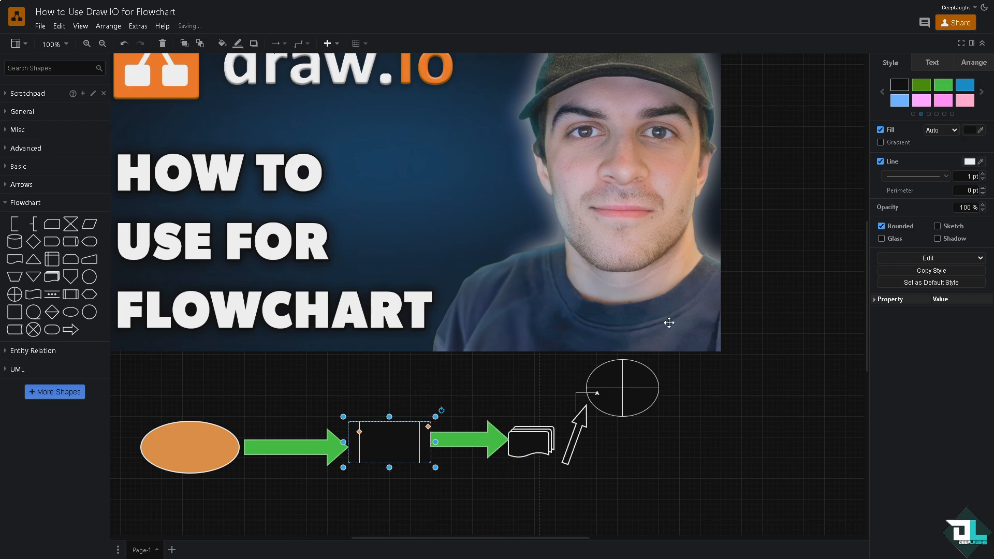
left_click(964, 85)
left_click(531, 435)
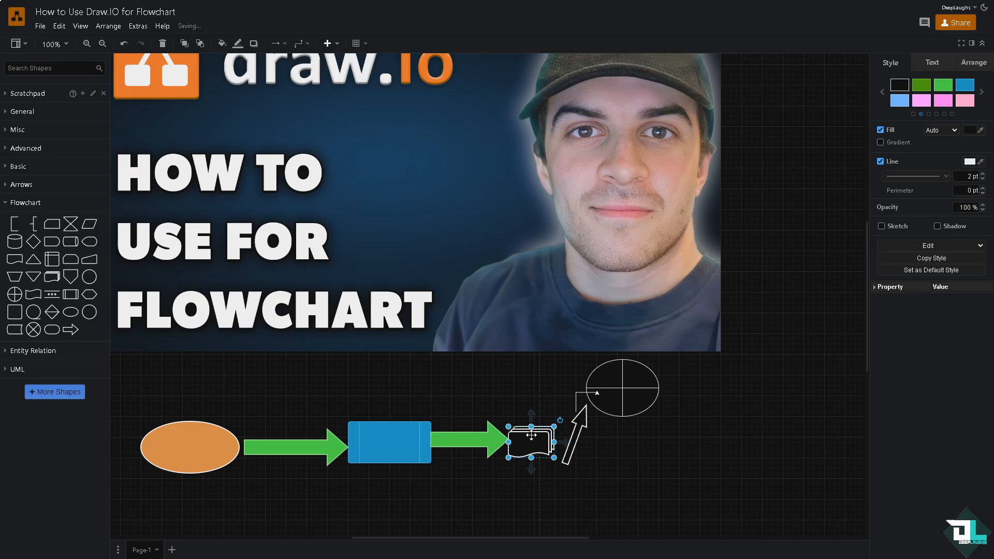
left_click(982, 90)
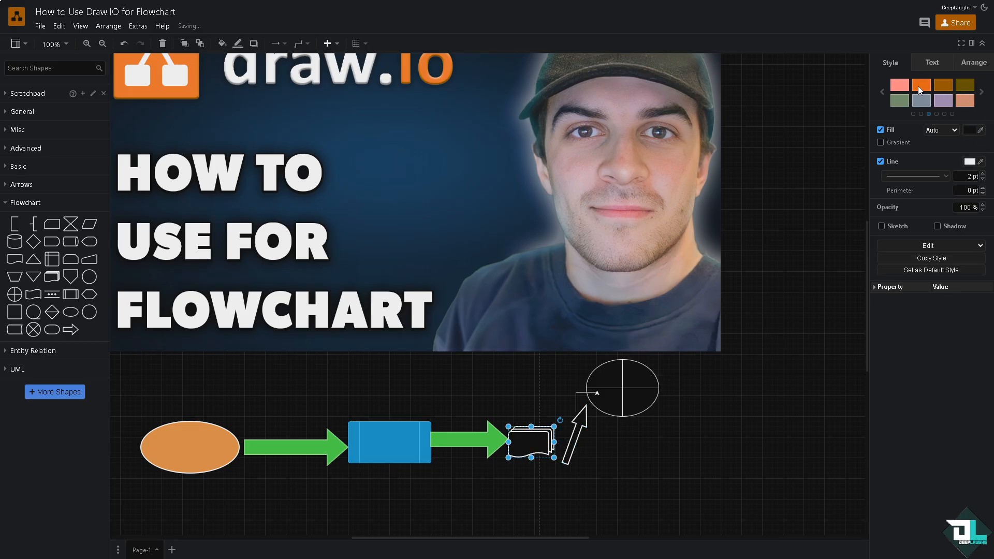
left_click(900, 87)
- Apply the dark brown preset style with an orange outline to the crossed ellipse
left_click(650, 375)
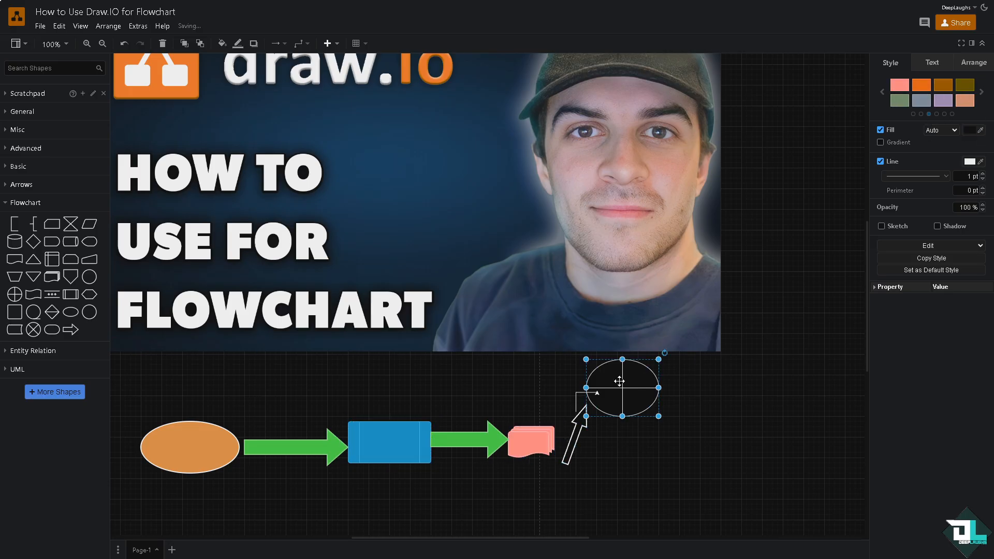
left_click(980, 92)
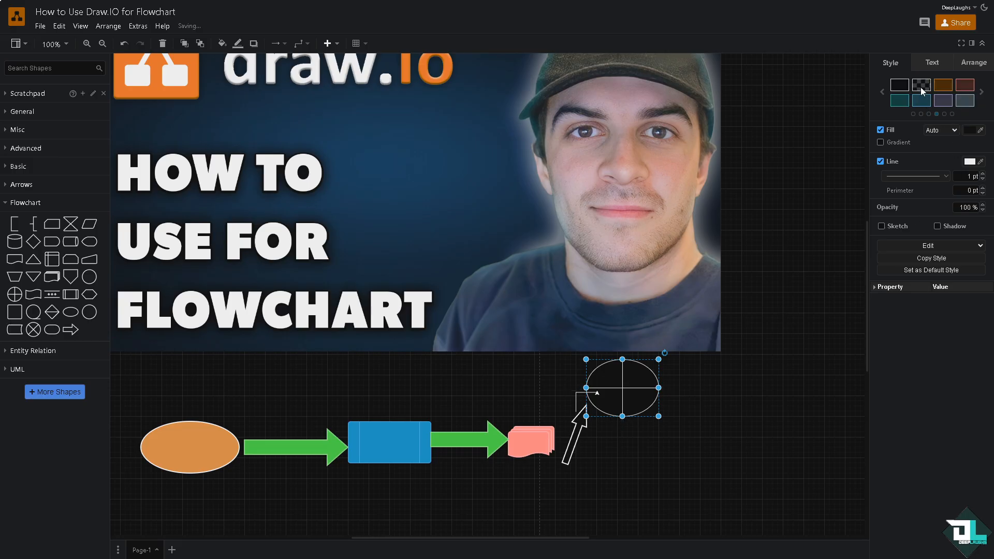
left_click(756, 404)
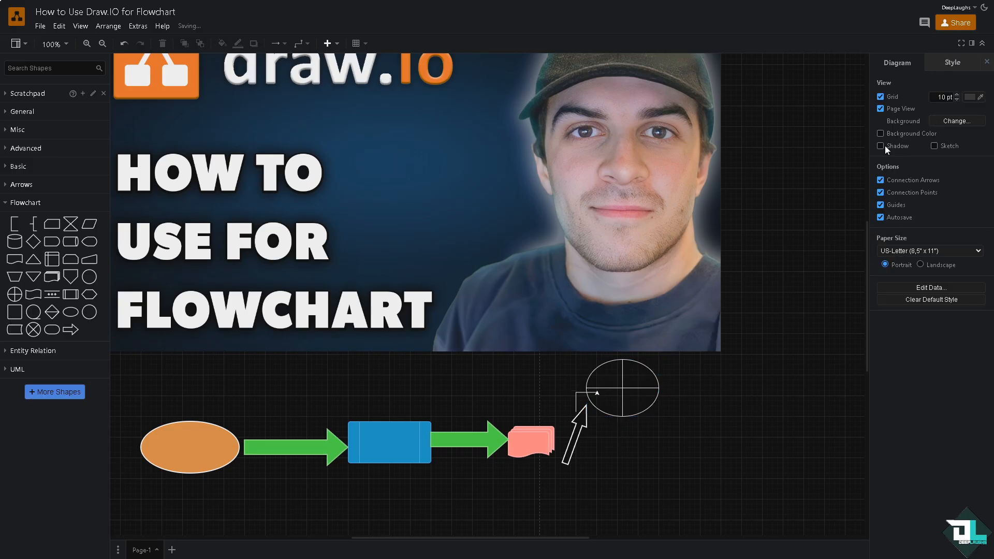
left_click(588, 388)
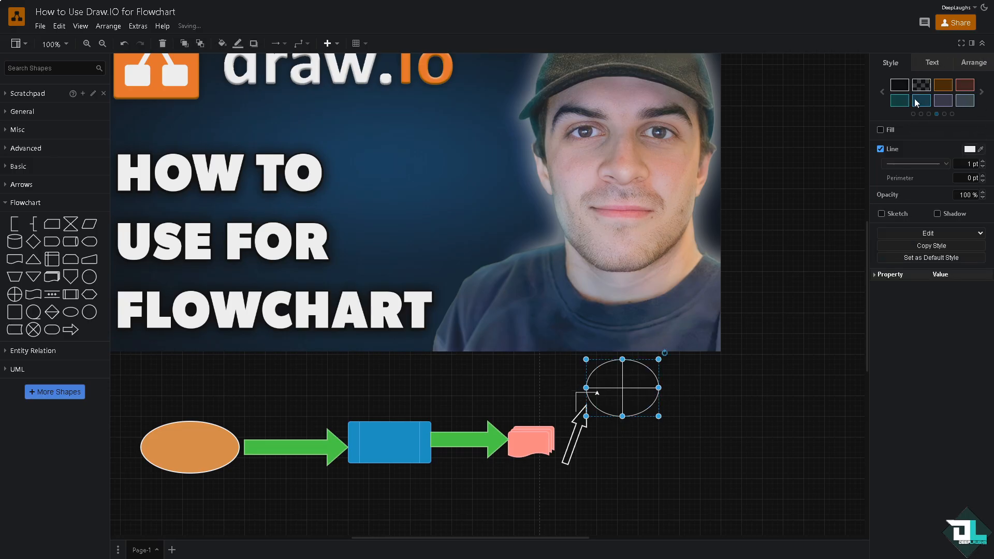
left_click(944, 85)
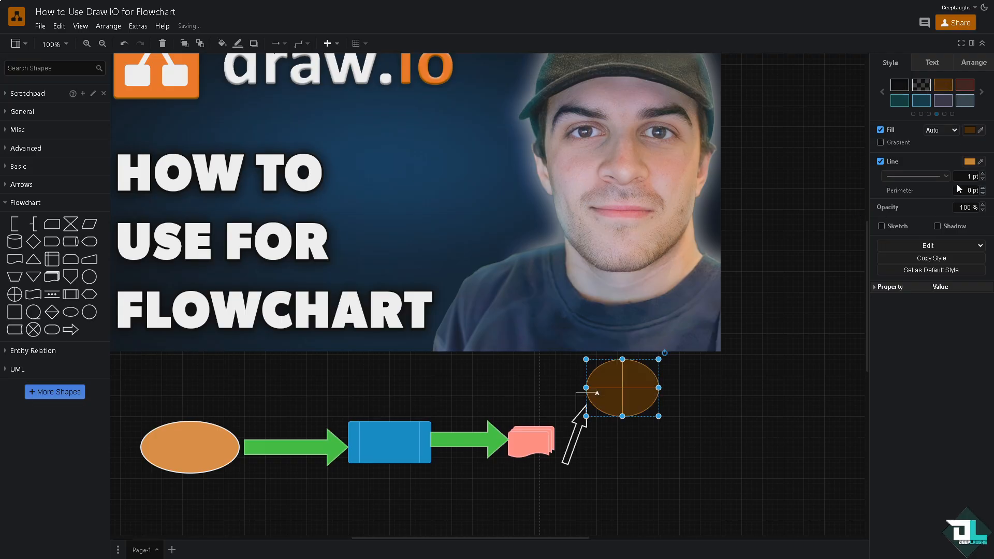
- Give the crossed ellipse a pale lavender outline and set its line width to 11 pt
left_click(969, 162)
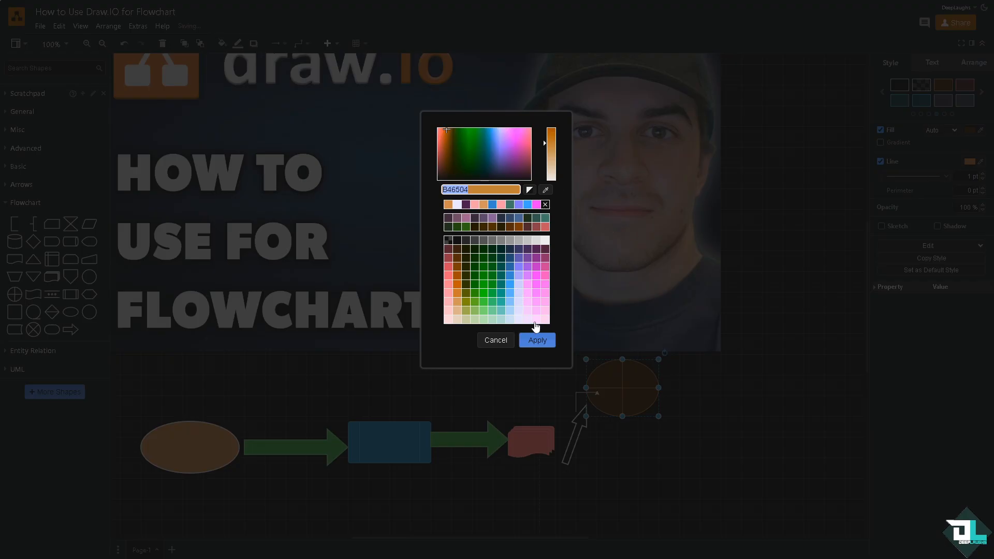
left_click(520, 319)
left_click(535, 342)
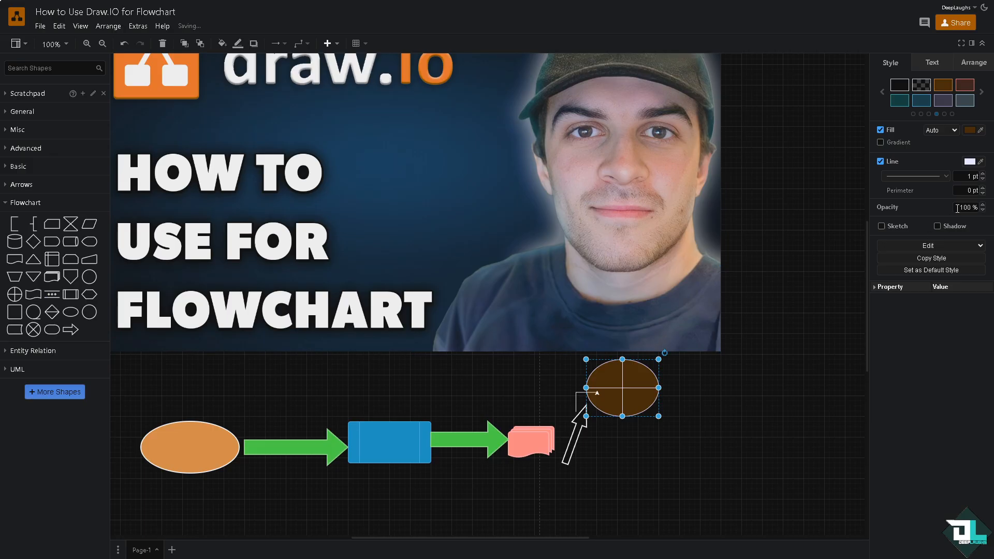
left_click(982, 174)
left_click(983, 174)
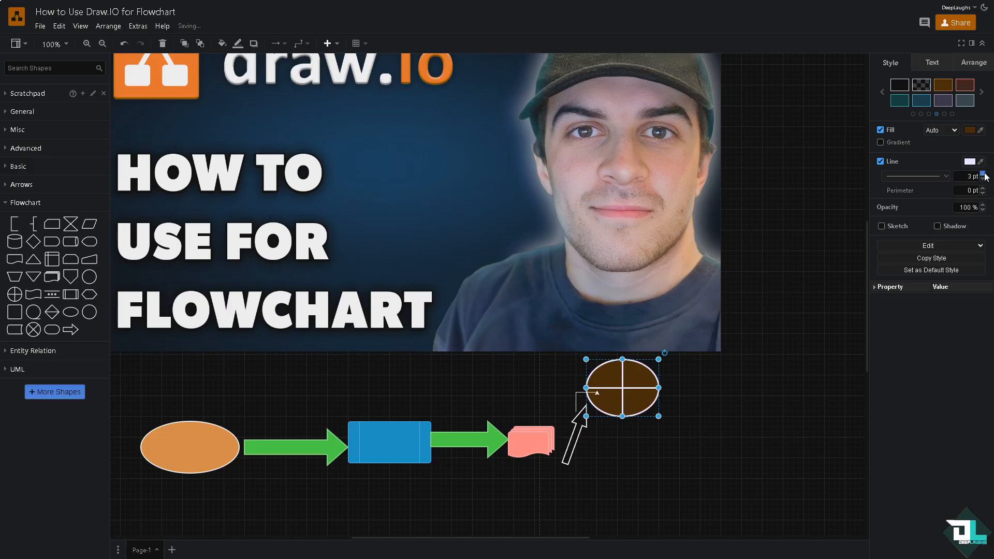
left_click(983, 173)
left_click(982, 174)
left_click(983, 174)
left_click(982, 174)
left_click(983, 174)
- Change the blue process rectangle's outline to the same pale lavender and thicken it well beyond 2 pt
left_click(982, 175)
left_click(982, 175)
left_click(983, 174)
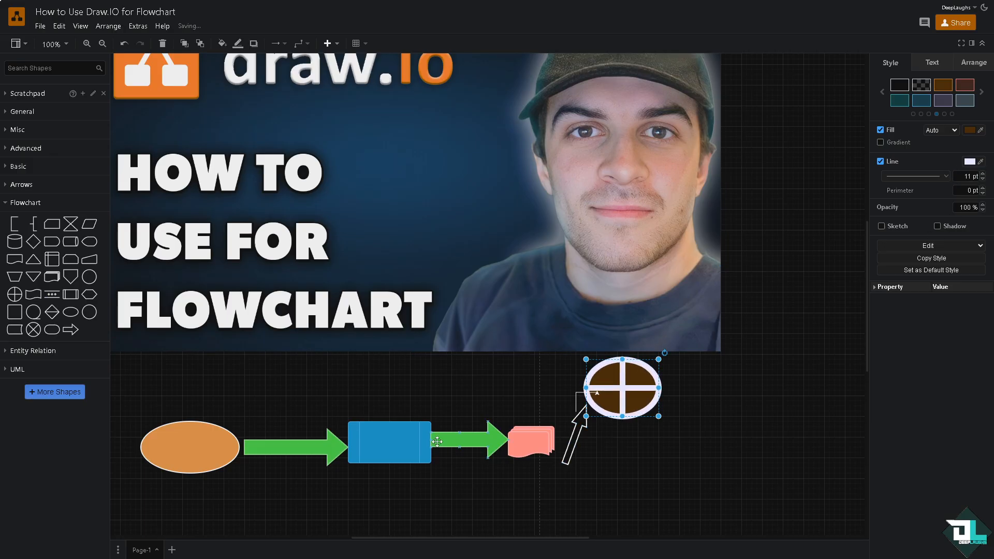
left_click(399, 443)
left_click(982, 174)
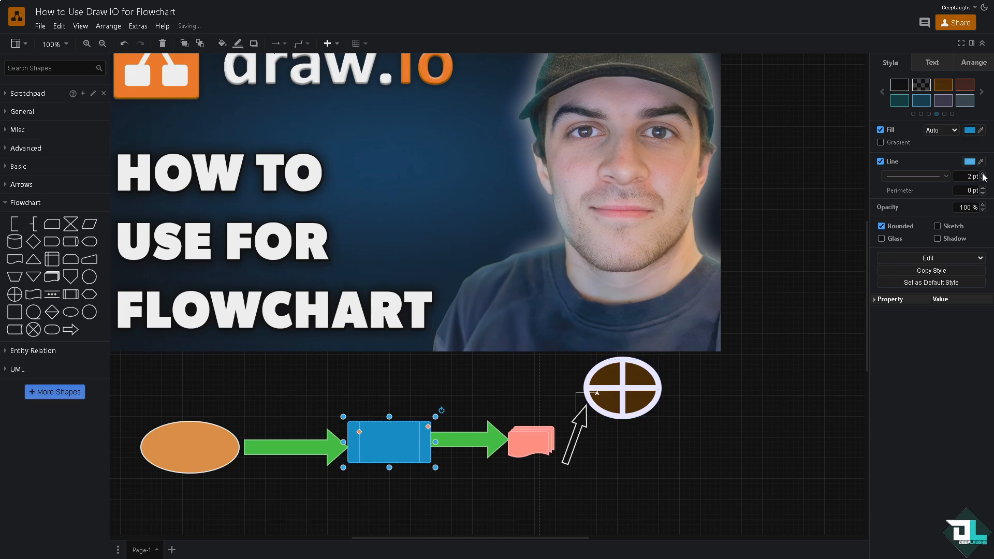
left_click(970, 161)
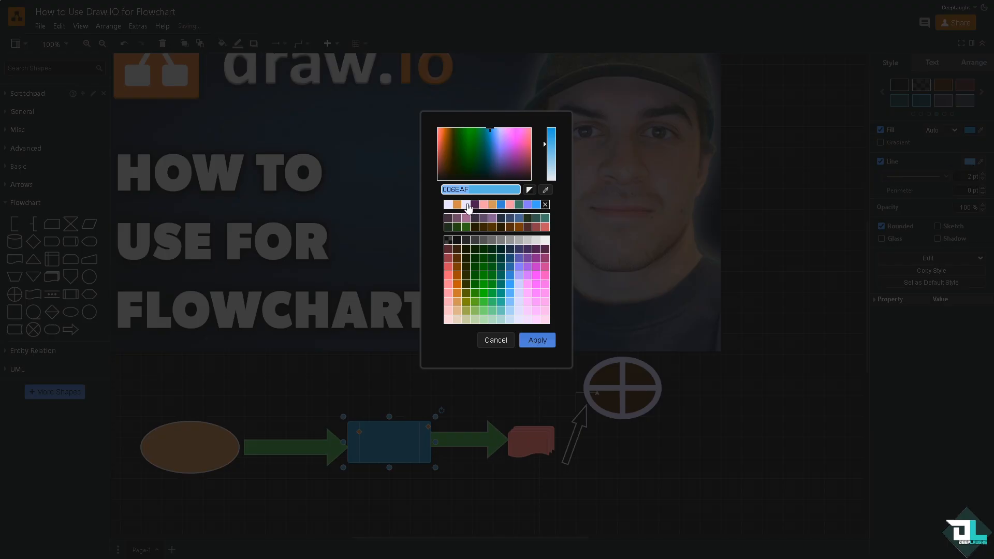
left_click(537, 340)
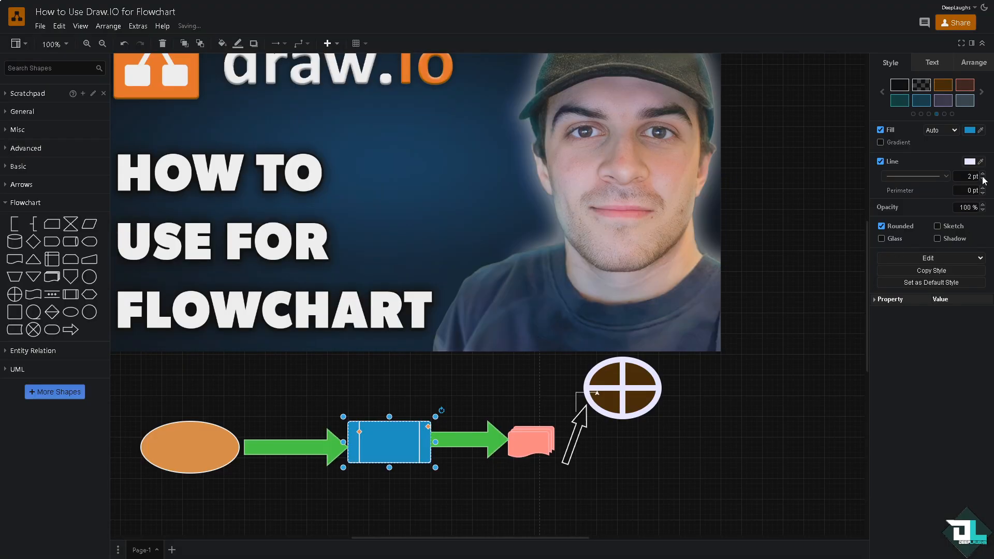
left_click(983, 175)
left_click(982, 175)
- Thicken the light green outline of the arrow between the process rectangle and the multi-document shape
left_click(484, 439)
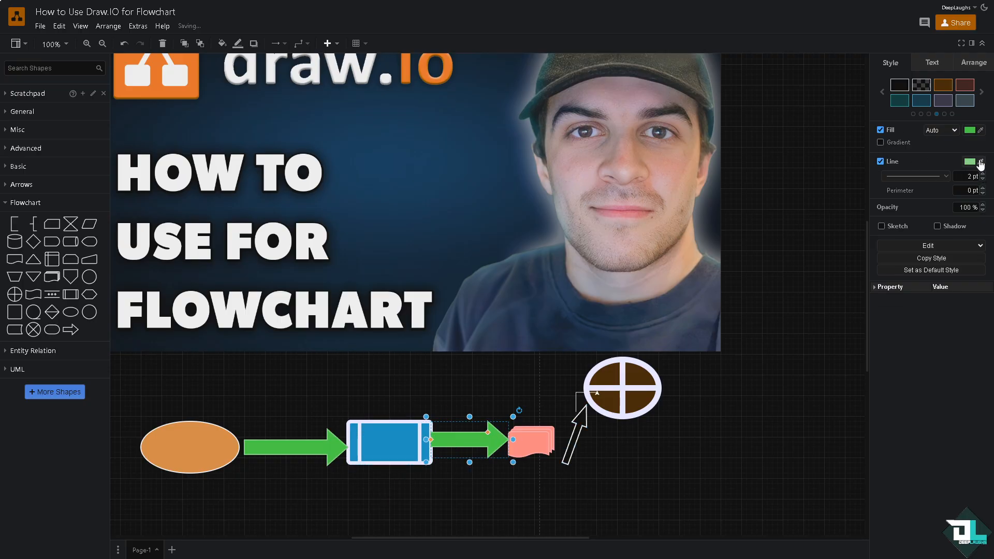
left_click(983, 175)
left_click(982, 175)
left_click(982, 174)
left_click(983, 175)
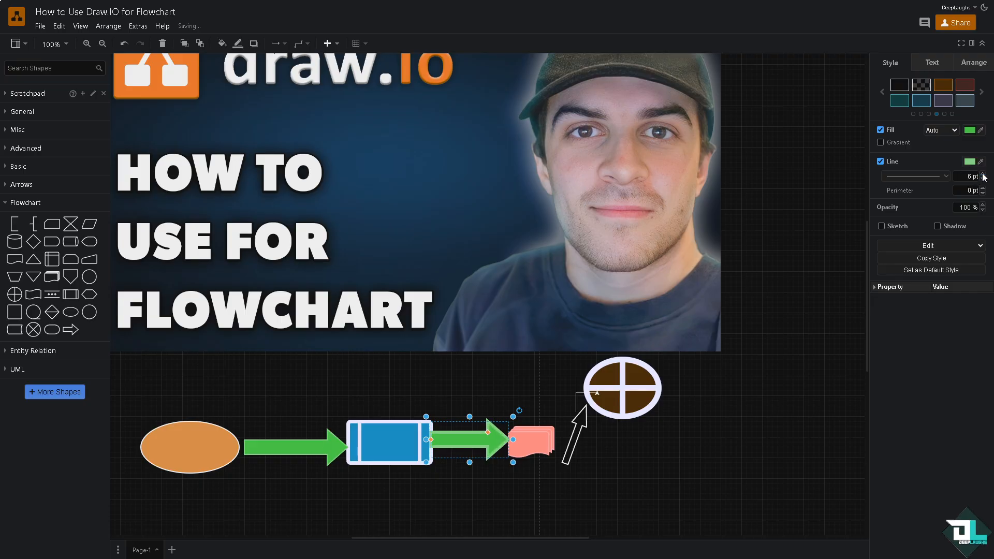
left_click(982, 174)
left_click(982, 174)
left_click(983, 174)
left_click(983, 175)
- Set the outline width of the arrow between the orange ellipse and the process rectangle to 13 pt
left_click(295, 446)
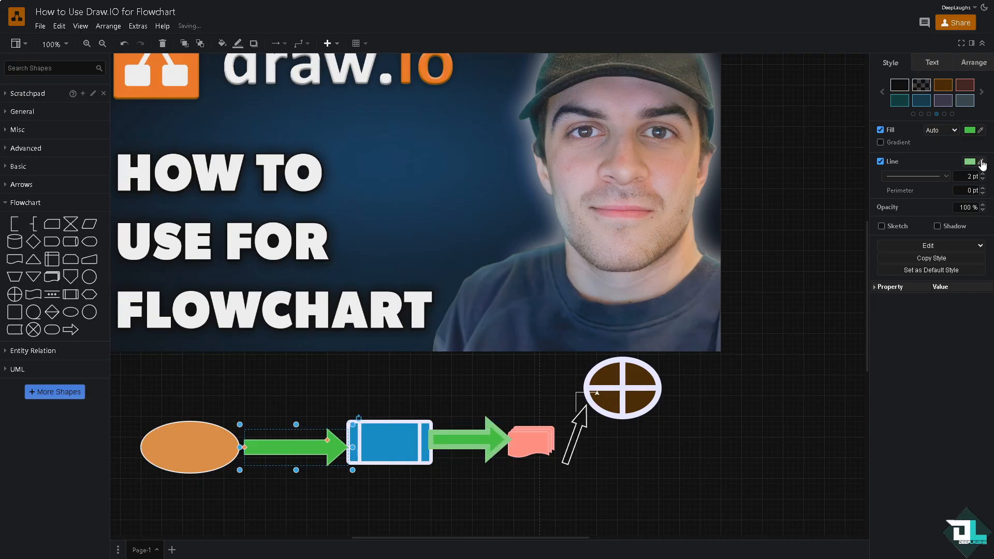
left_click(983, 174)
left_click(982, 174)
left_click(983, 174)
left_click(982, 174)
left_click(982, 174)
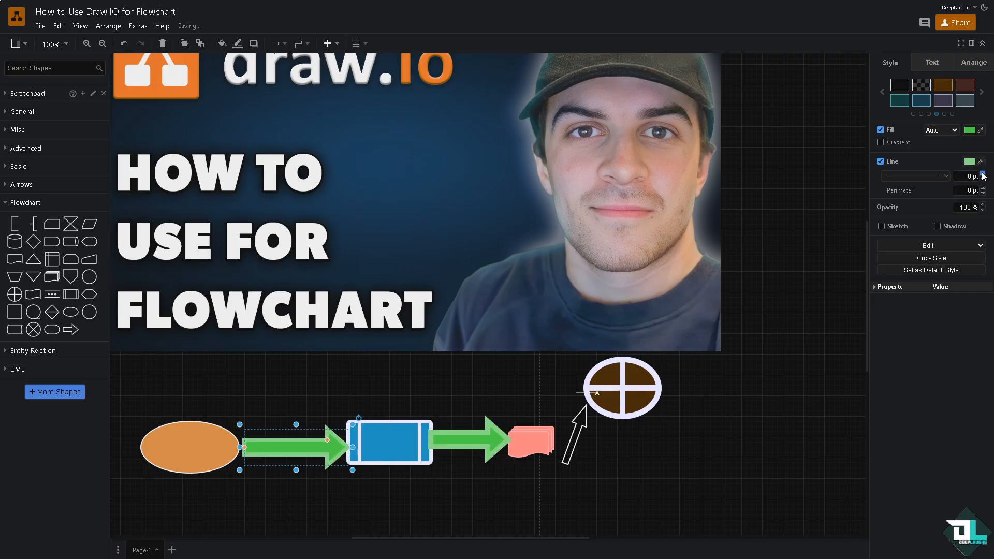
left_click(982, 173)
left_click(982, 174)
left_click(982, 174)
left_click(983, 174)
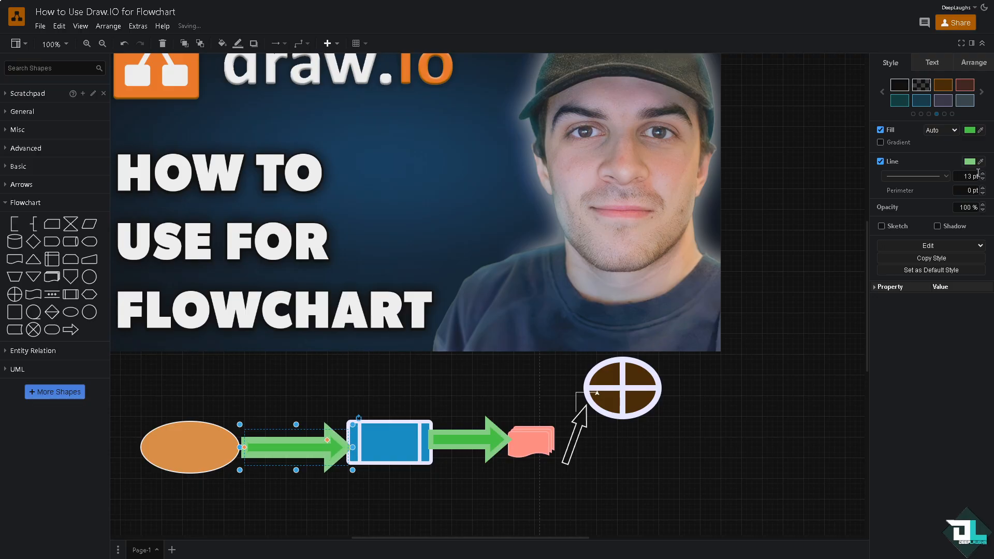
- Set the orange ellipse's white outline to 11 pt
left_click(163, 443)
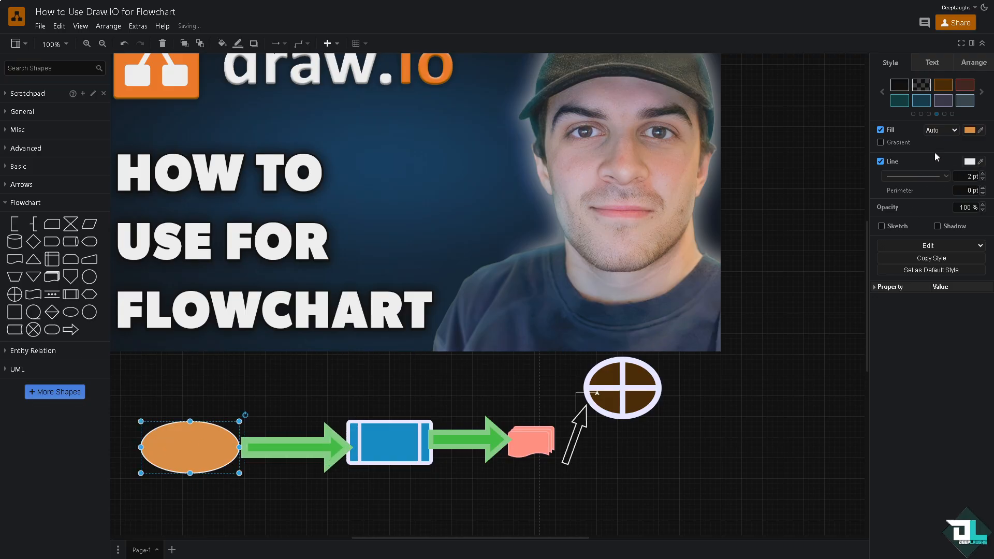
left_click(982, 175)
left_click(983, 175)
left_click(983, 174)
left_click(982, 175)
left_click(982, 174)
left_click(982, 175)
left_click(982, 174)
left_click(982, 174)
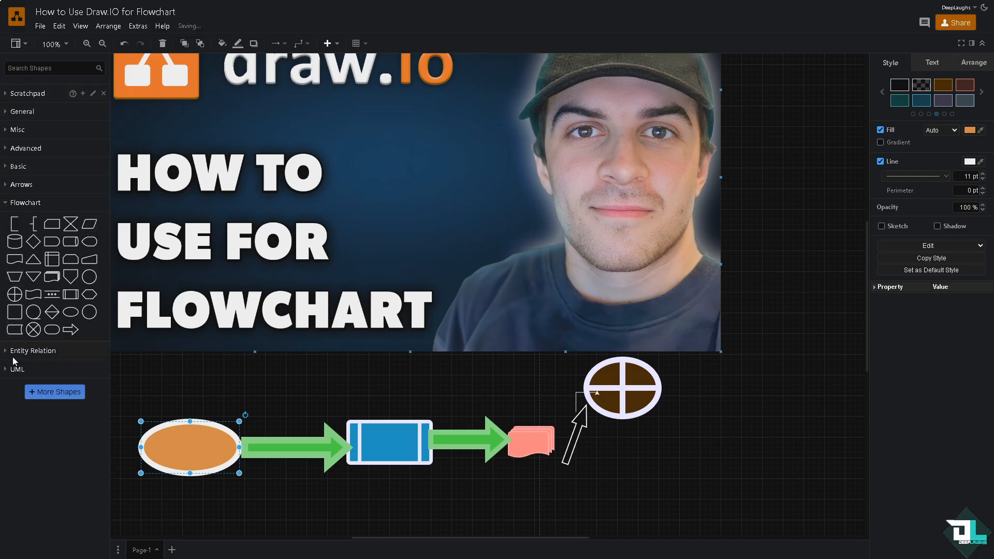
- Add a text label reading "How to Use Draw IO for Flowchart" and fit it inside the orange ellipse
left_click(13, 202)
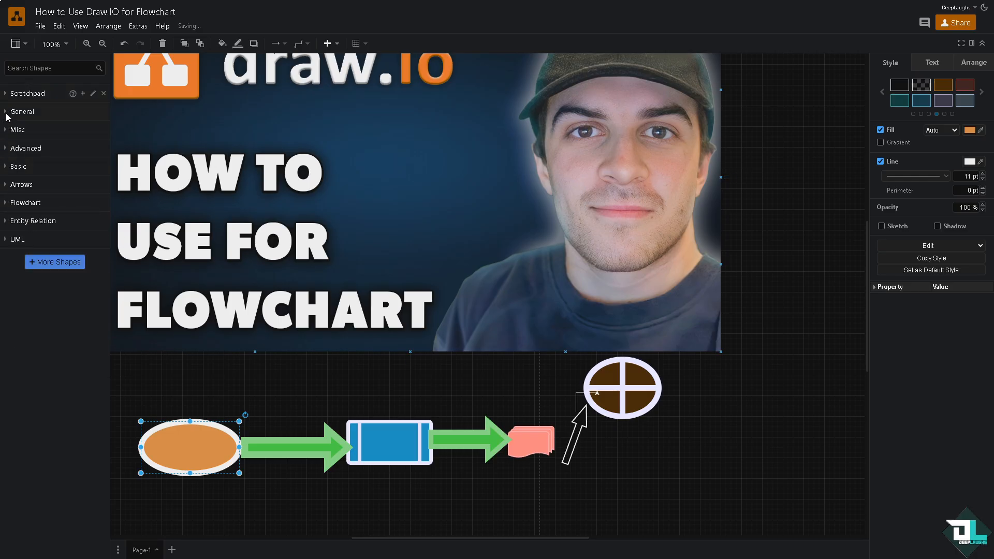
left_click(9, 113)
mouse_move(72, 136)
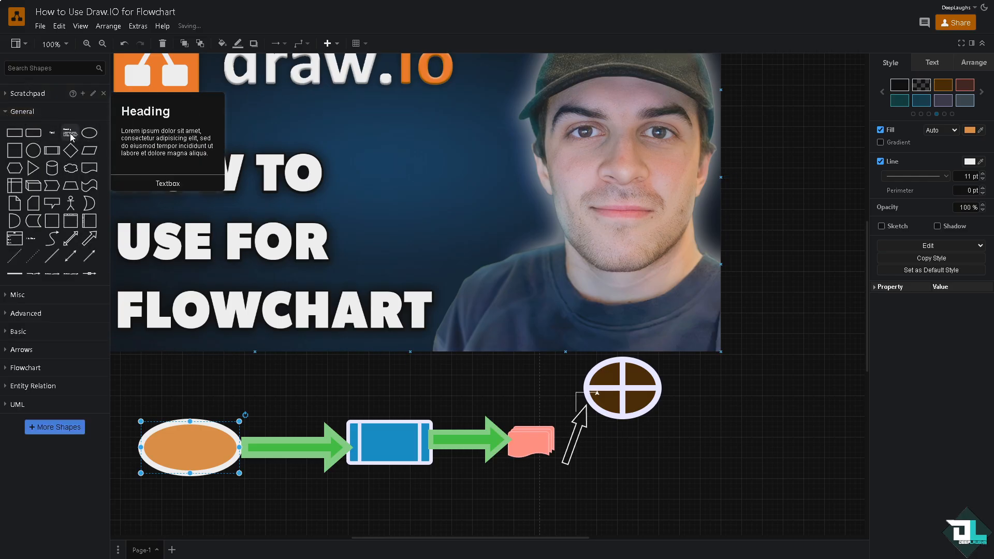
left_click_drag(52, 134, 181, 437)
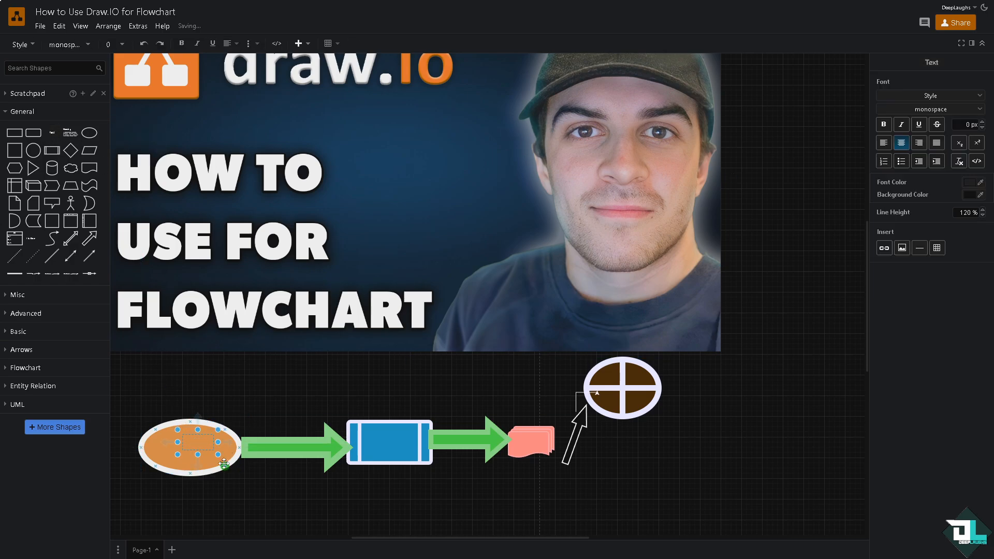
left_click_drag(199, 441, 235, 370)
double_click(235, 371)
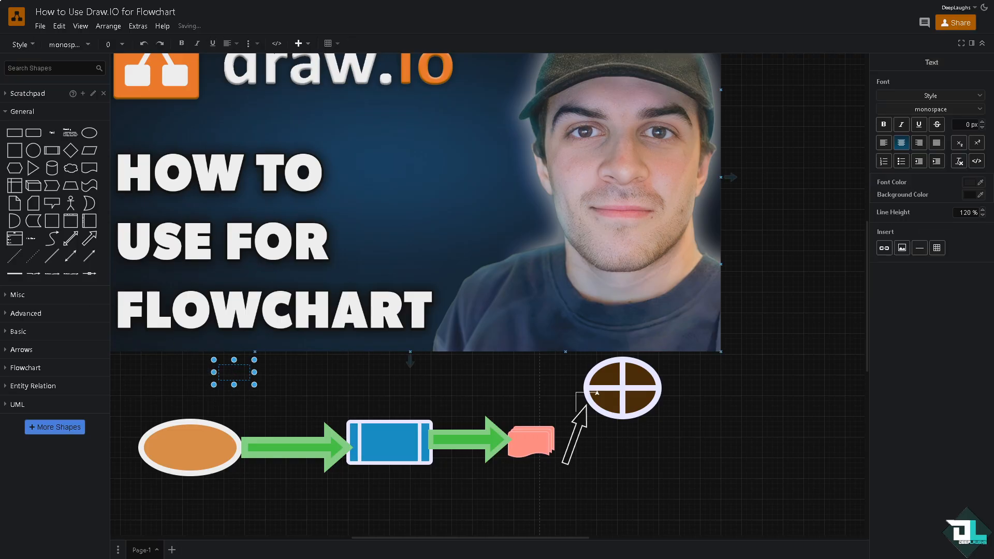
left_click(227, 373)
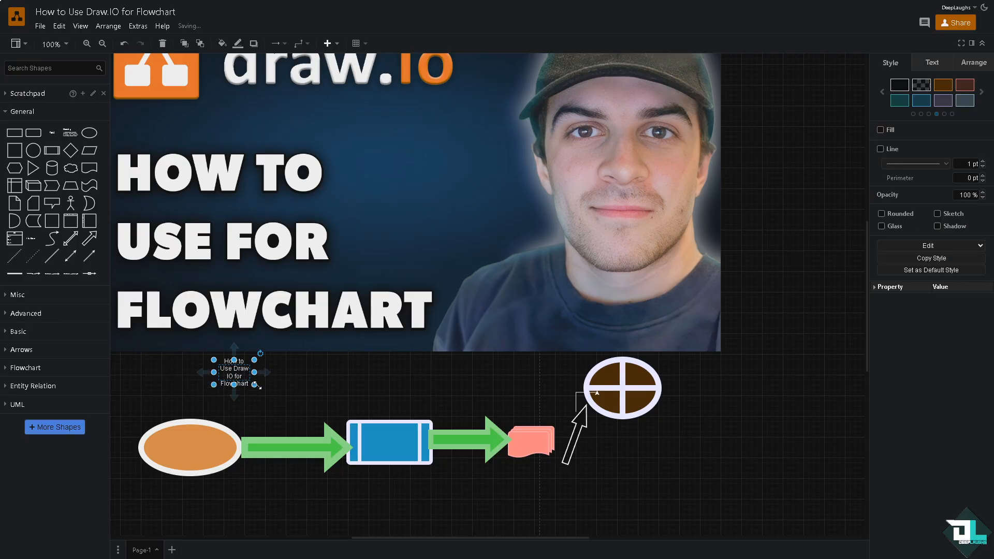
mouse_move(257, 386)
left_mouse_down()
mouse_move(353, 385)
mouse_move(228, 414)
mouse_move(229, 440)
left_mouse_up()
- Add a text label reading "DEEP" above the flowchart's first arrow and widen its text box
mouse_move(52, 135)
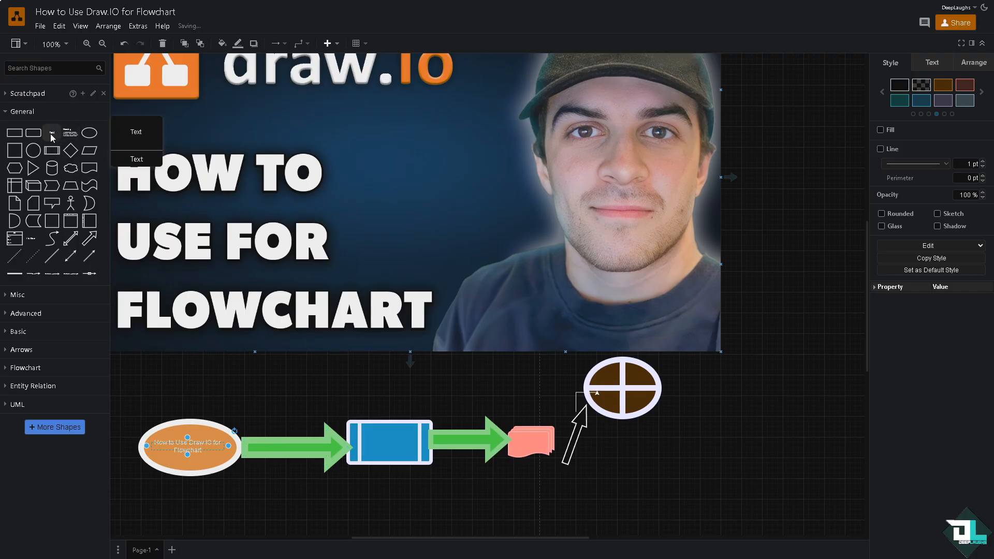
left_click_drag(52, 136, 317, 383)
double_click(319, 386)
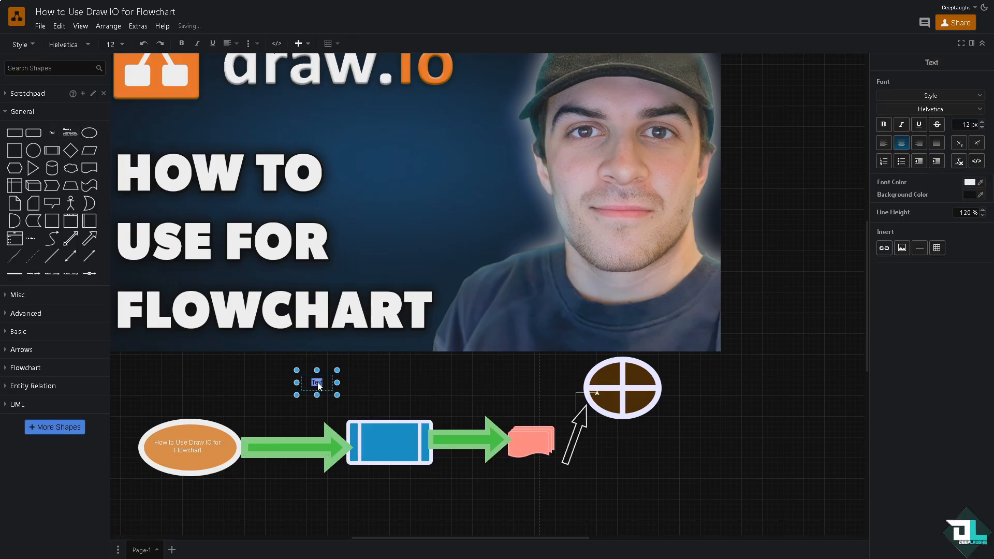
type("DFE")
type("P")
left_click_drag(338, 395, 404, 404)
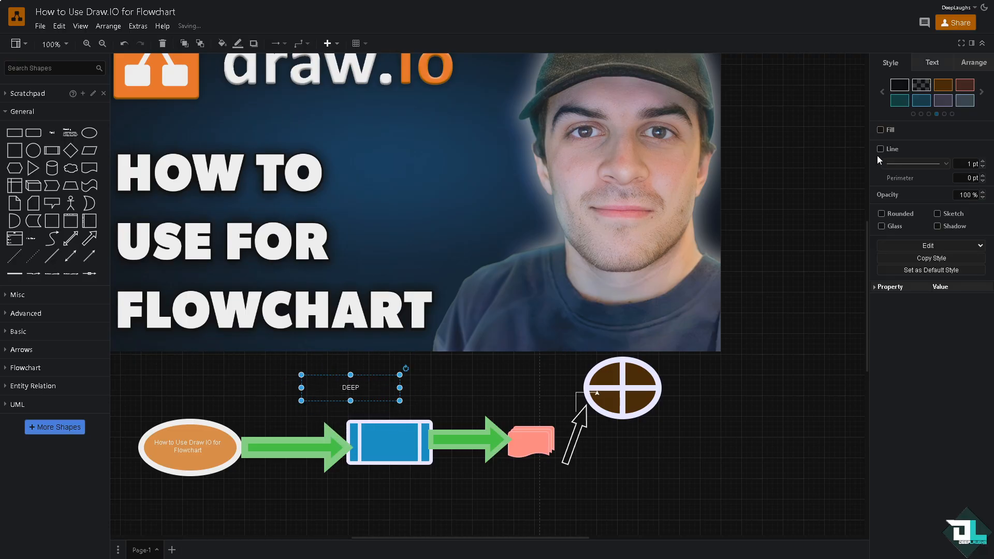
- Format the DEEP label with a light pink font colour, bold weight and the Verdana font
left_click(926, 67)
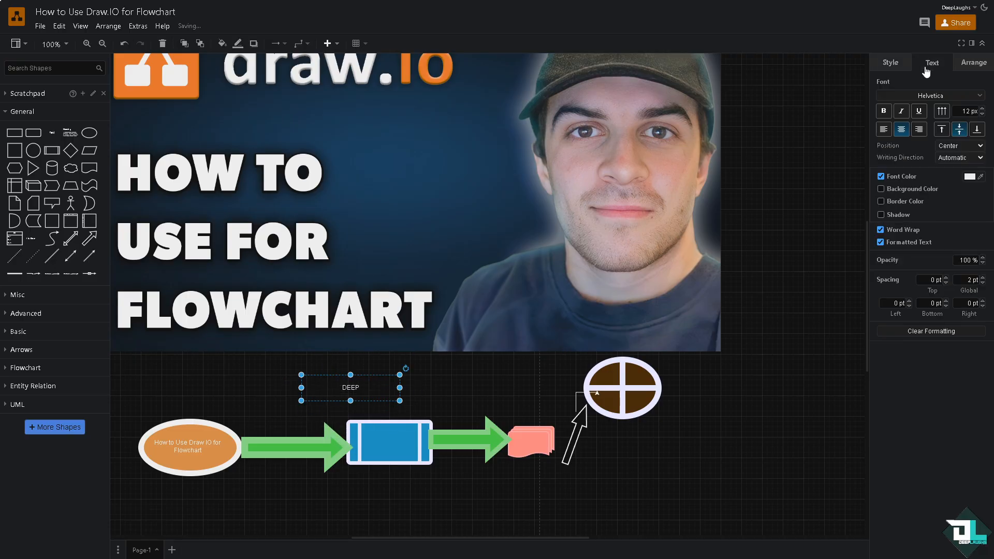
left_click(969, 177)
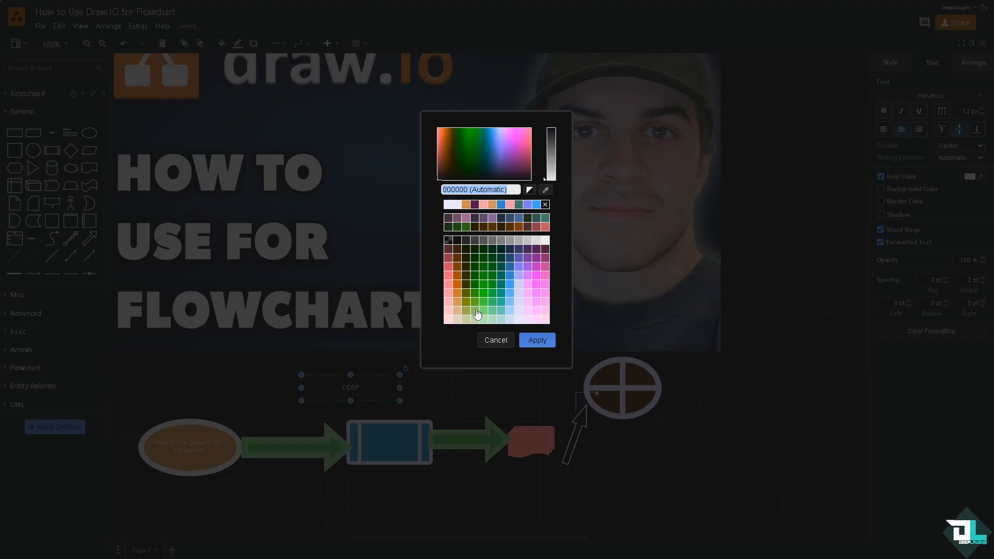
left_click(448, 301)
left_click(537, 340)
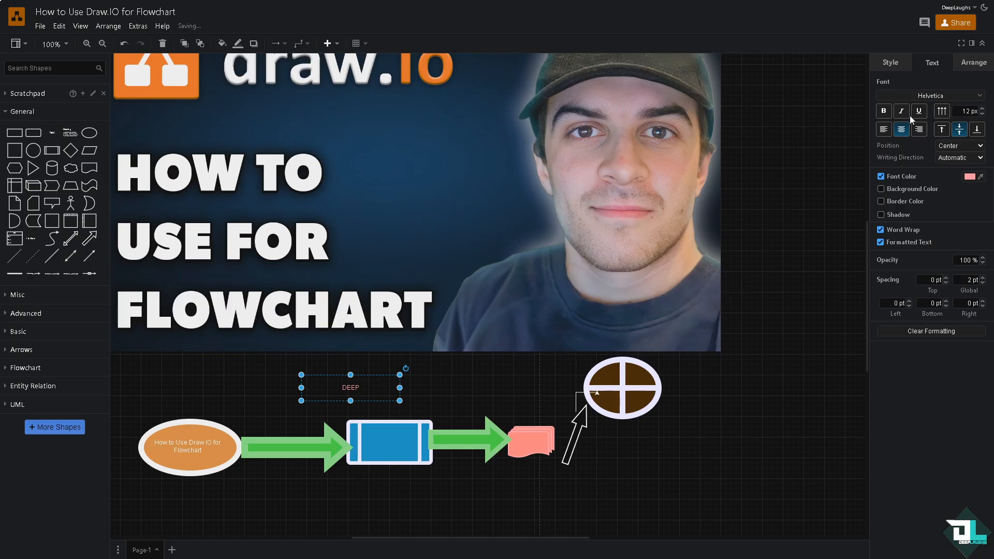
left_click(882, 111)
left_click(912, 96)
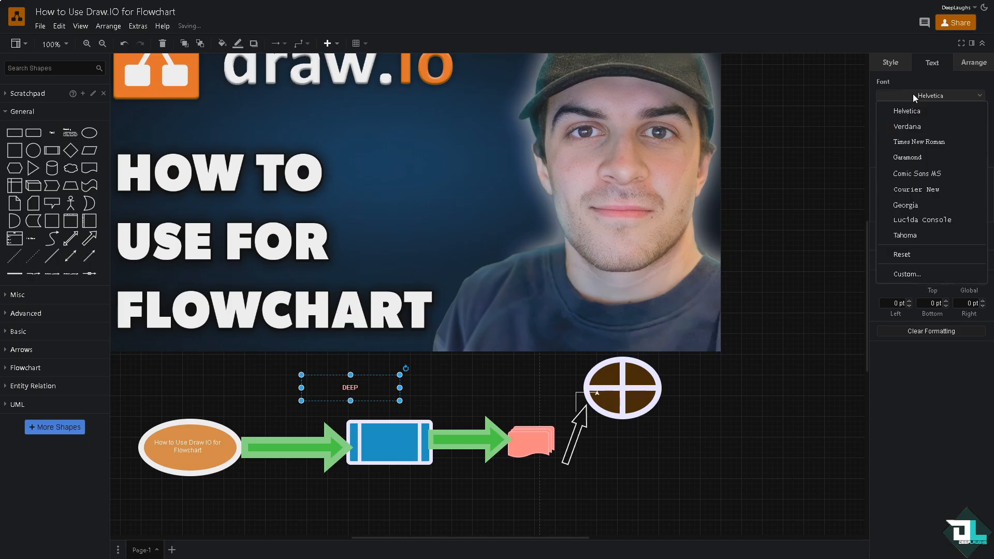
left_click(907, 126)
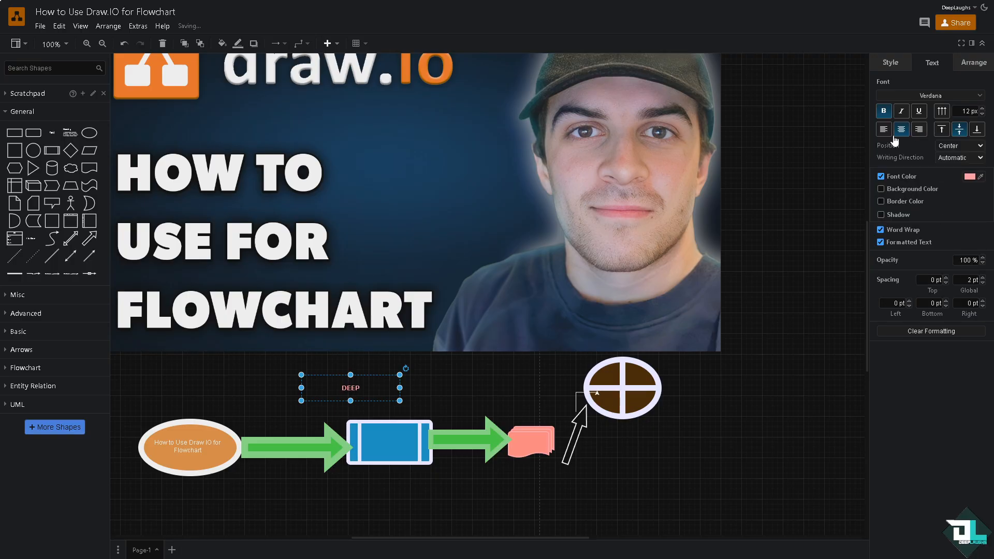
- Place the DEEP label on the first green arrow and a matching label reading "LAUGHS" on the blue rectangle
left_click_drag(344, 388, 401, 494)
left_click_drag(339, 465, 391, 440)
double_click(391, 440)
type("LAUGHS")
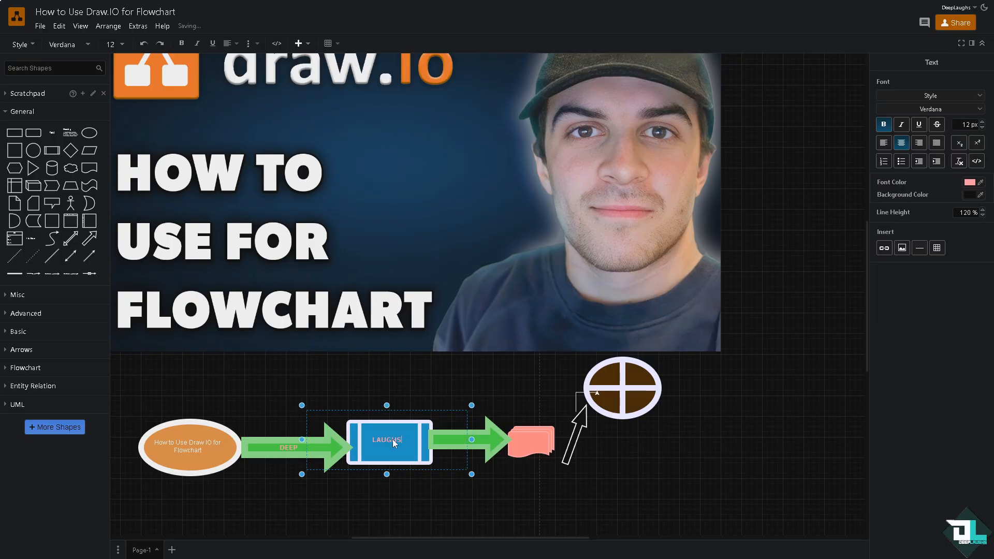
left_click(352, 381)
left_click_drag(392, 445, 400, 450)
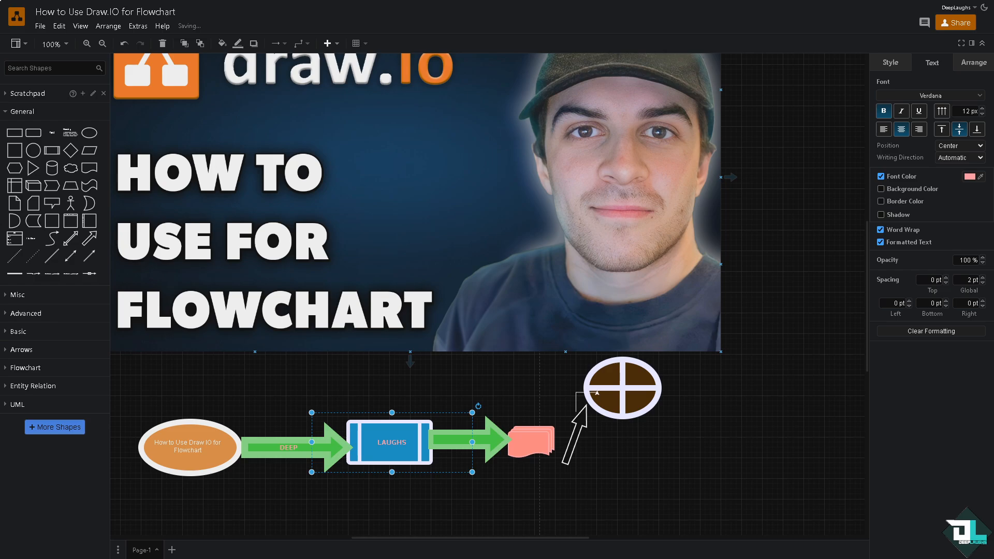
- Deselect the label and save the finished flowchart diagram
scroll(337, 271, "up", 2)
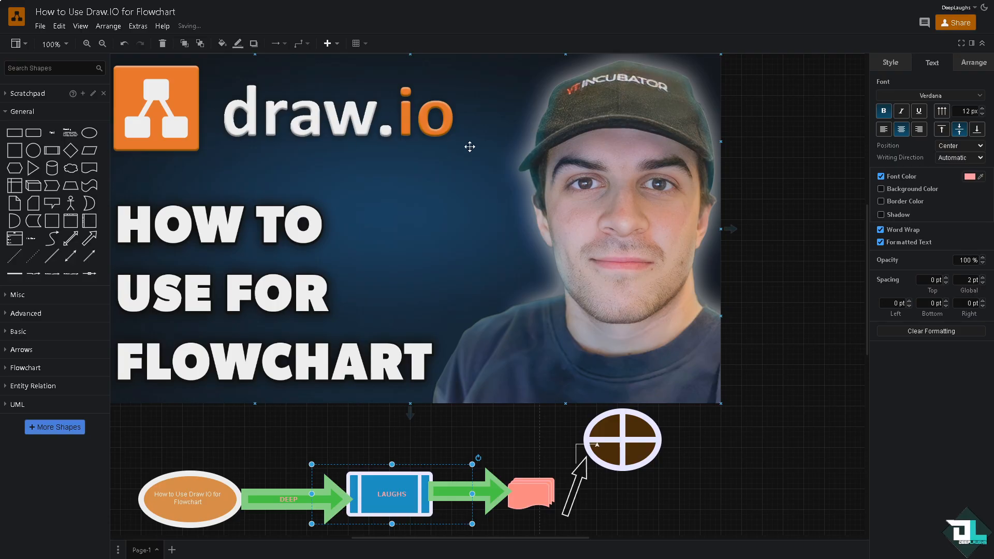
left_click(767, 129)
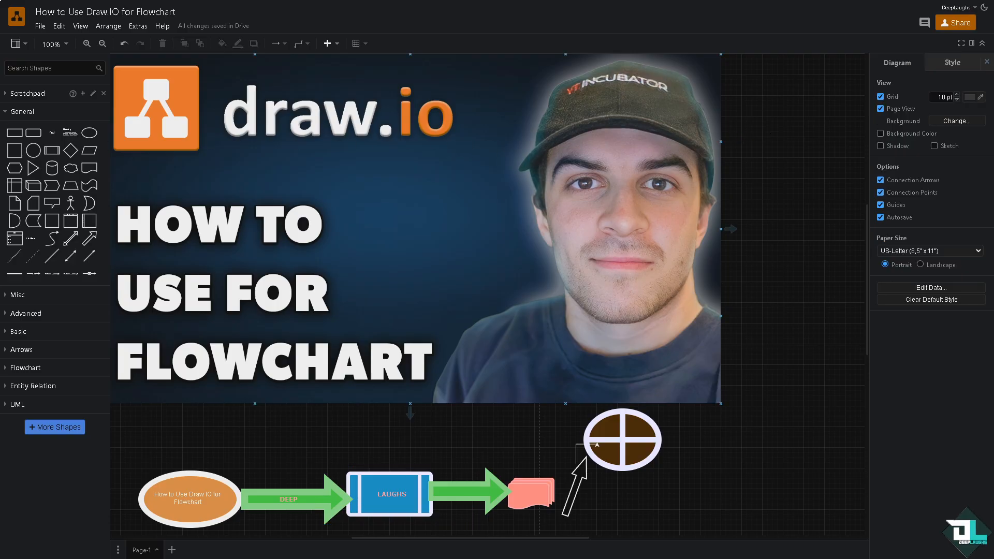
left_click(40, 27)
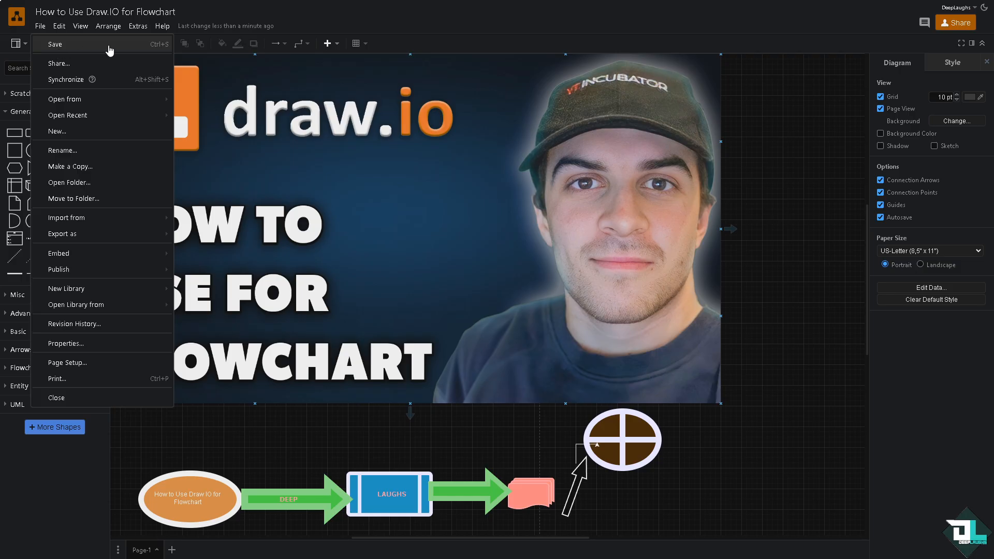
left_click(76, 50)
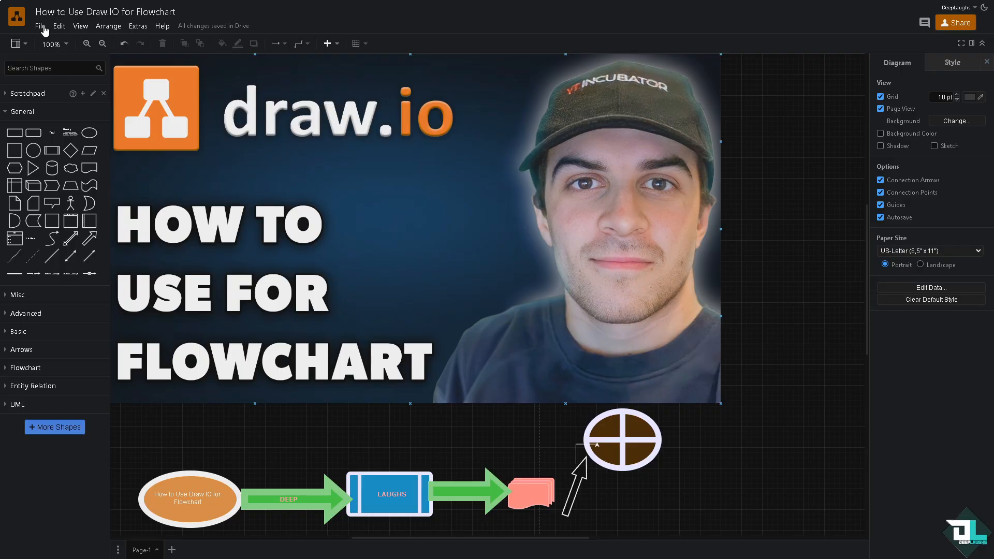
- Start an advanced export of the diagram as PNG, review the available save destinations, and leave without saving
left_click(41, 26)
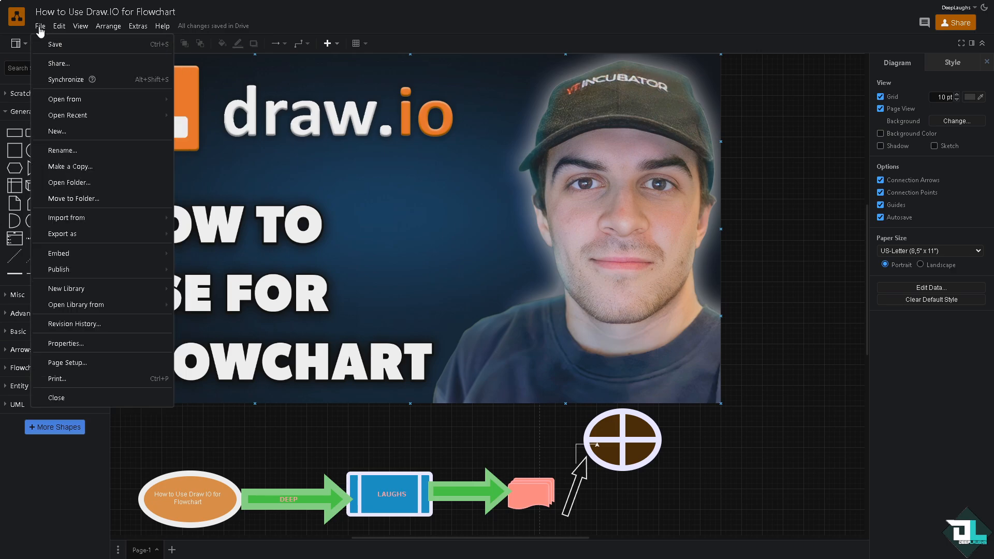
mouse_move(99, 236)
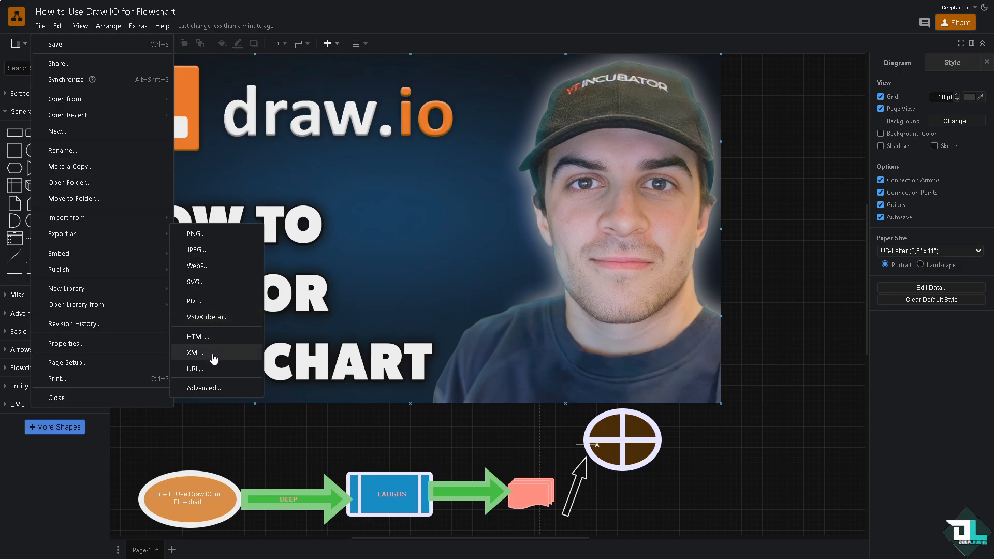
left_click(214, 393)
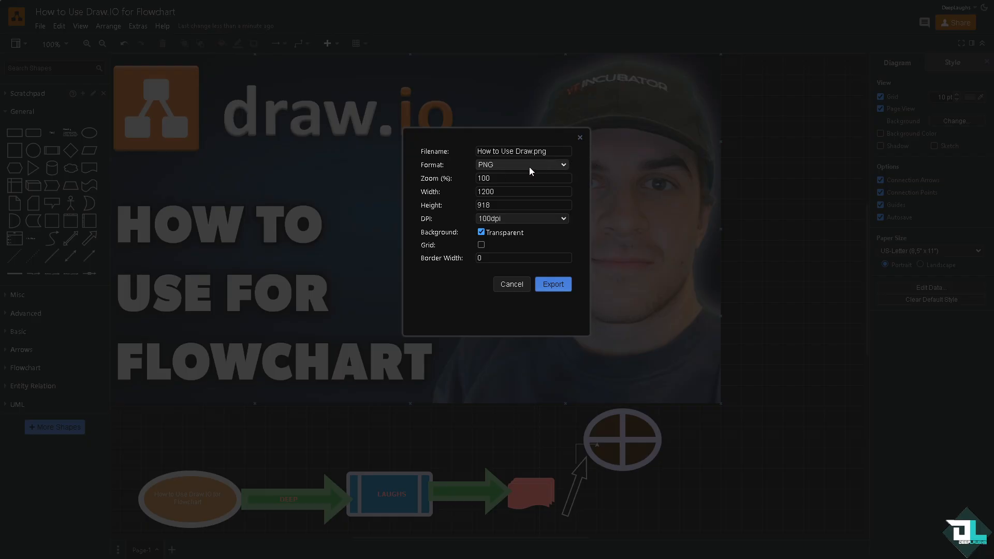
left_click(551, 283)
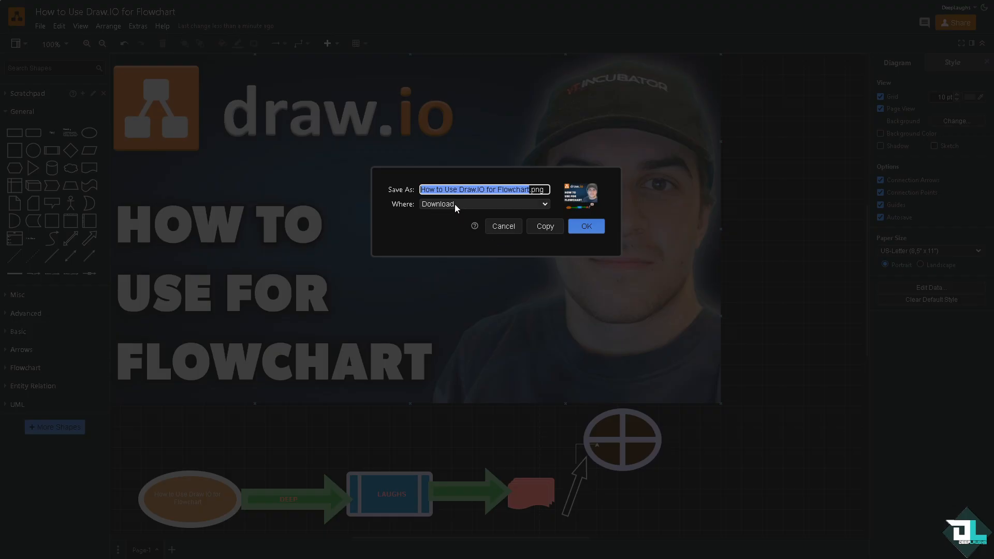
left_click(455, 204)
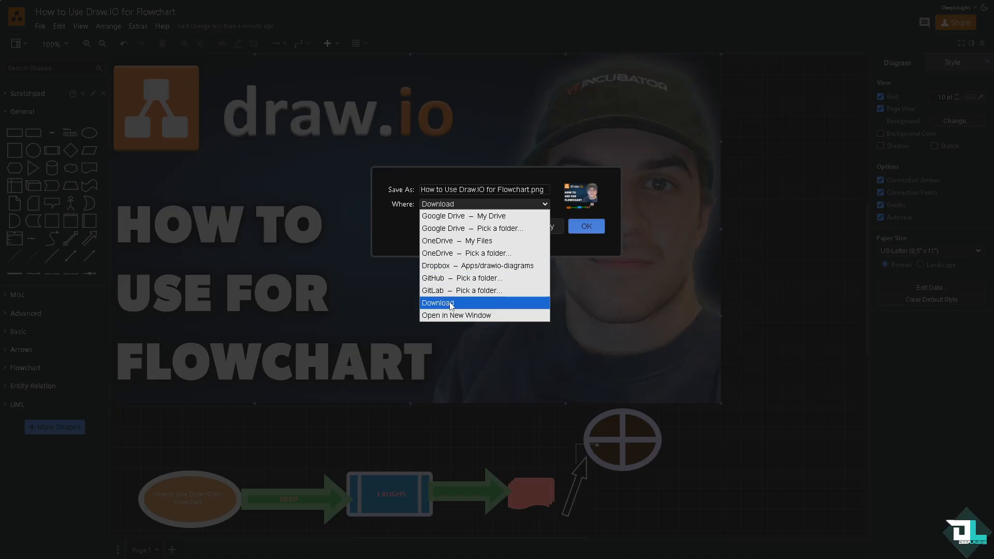
left_click(375, 229)
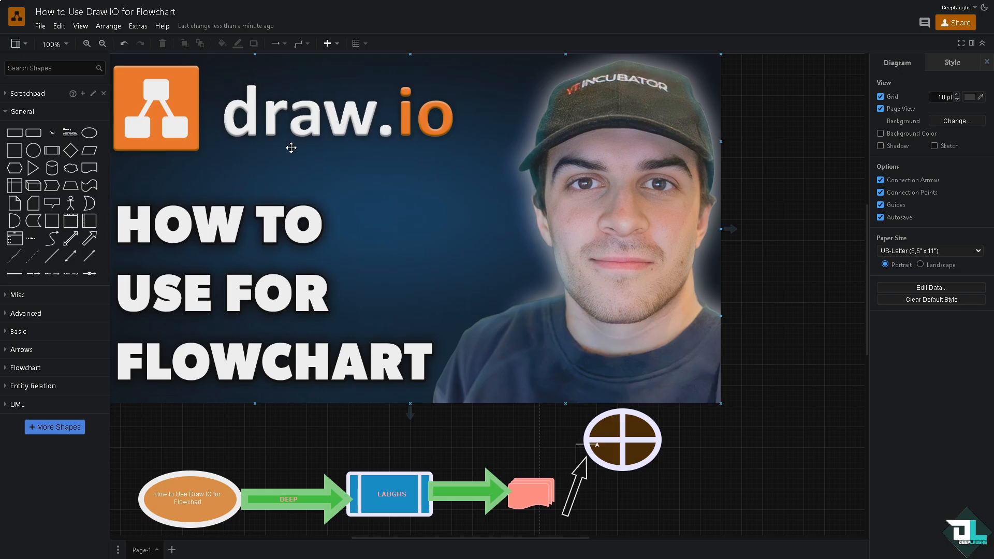
- Try to generate image embed code for the diagram with Fit, Lightbox and Edit: Make a Copy enabled
left_click(40, 26)
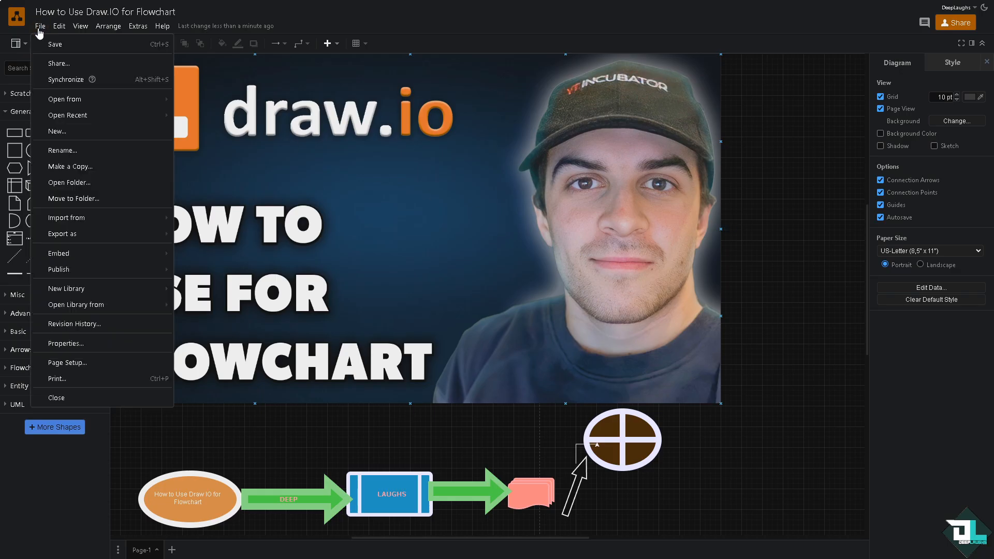
mouse_move(82, 256)
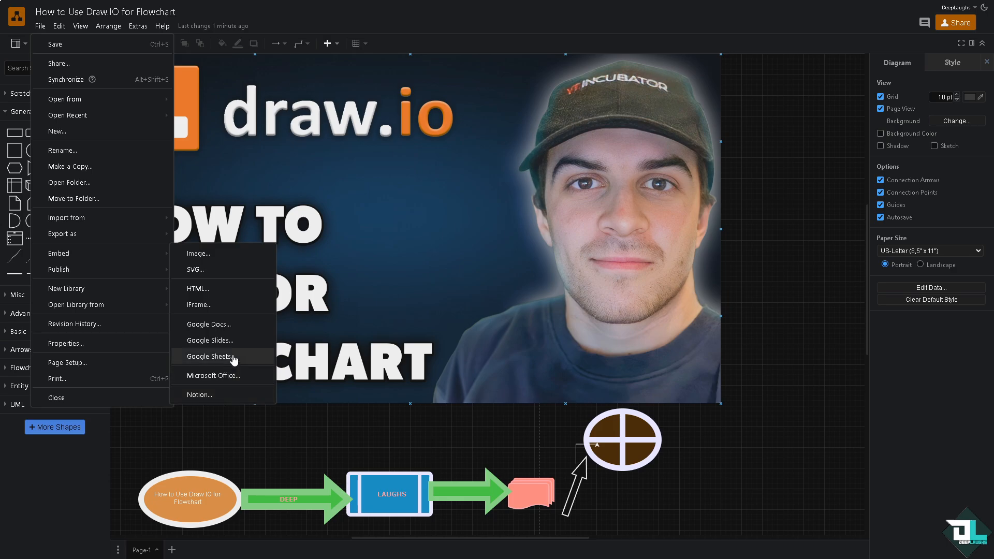
left_click(211, 255)
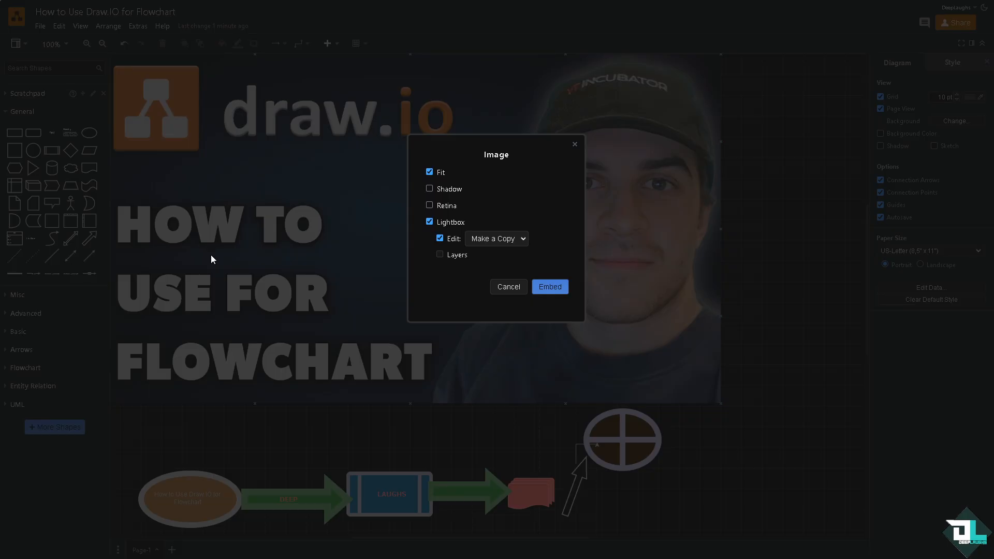
left_click(545, 287)
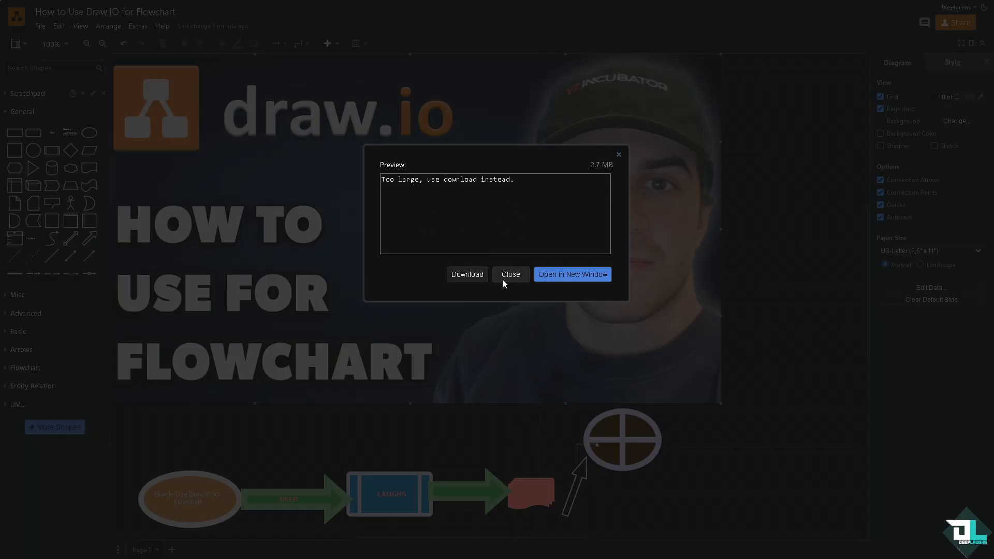
left_click(619, 155)
- Delete the large thumbnail picture above the flowchart and generate image embed code for the diagram
left_click(450, 139)
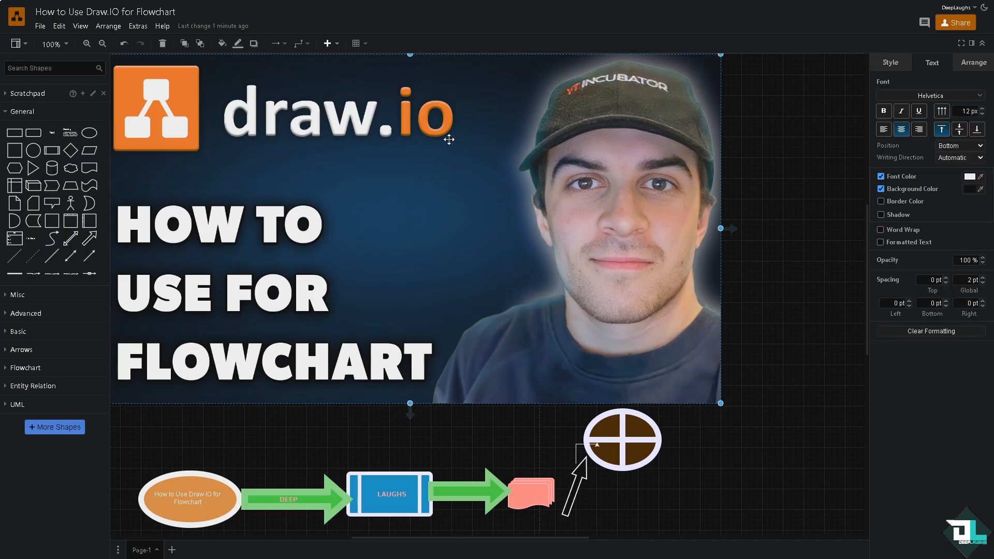
key("Delete")
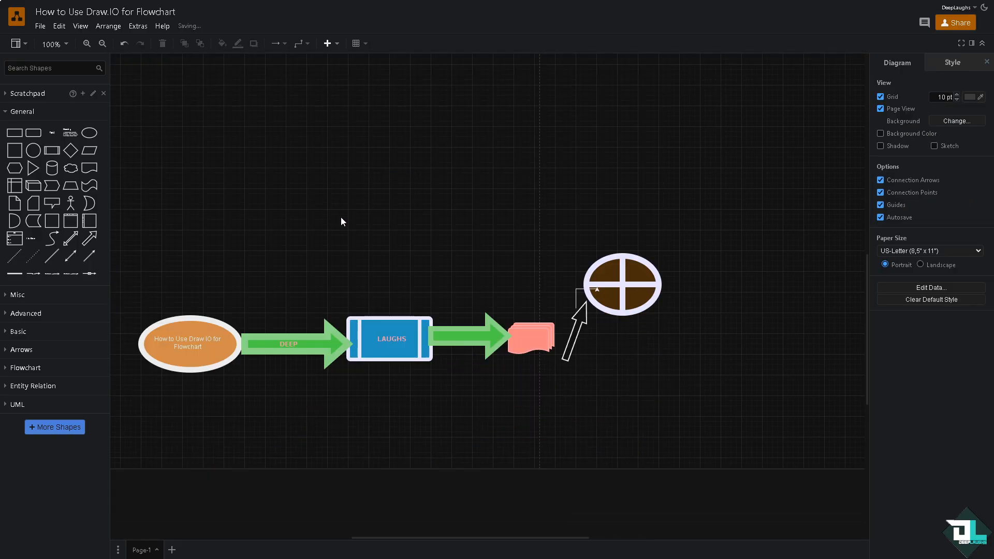
left_click(43, 29)
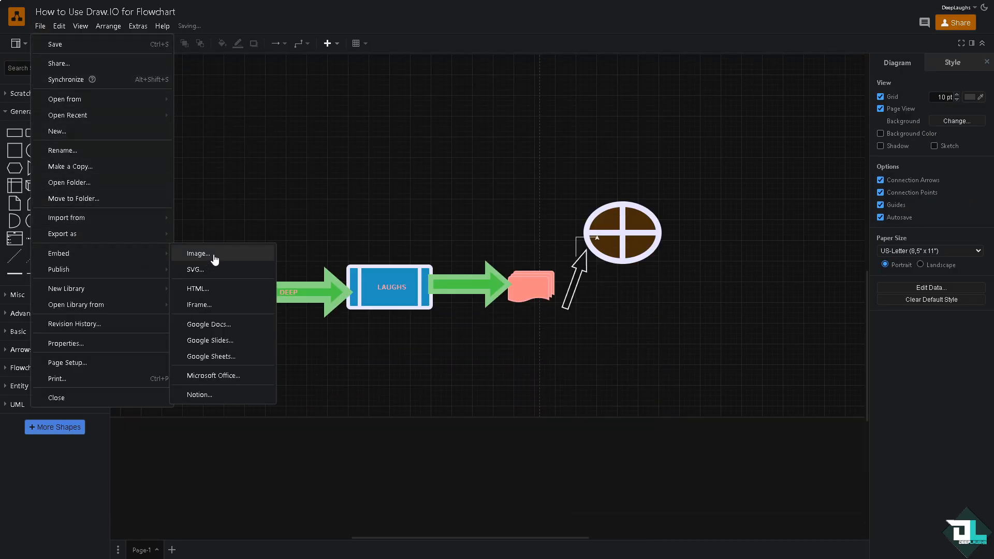
left_click(212, 261)
left_click(552, 288)
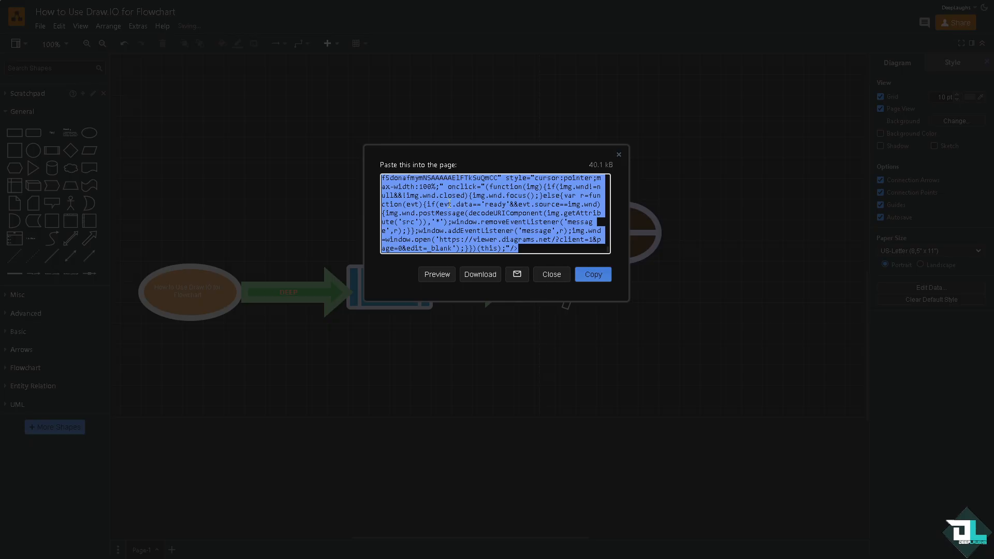
- Preview the generated image embed code in a separate window, and copy the code to the clipboard
left_click(436, 275)
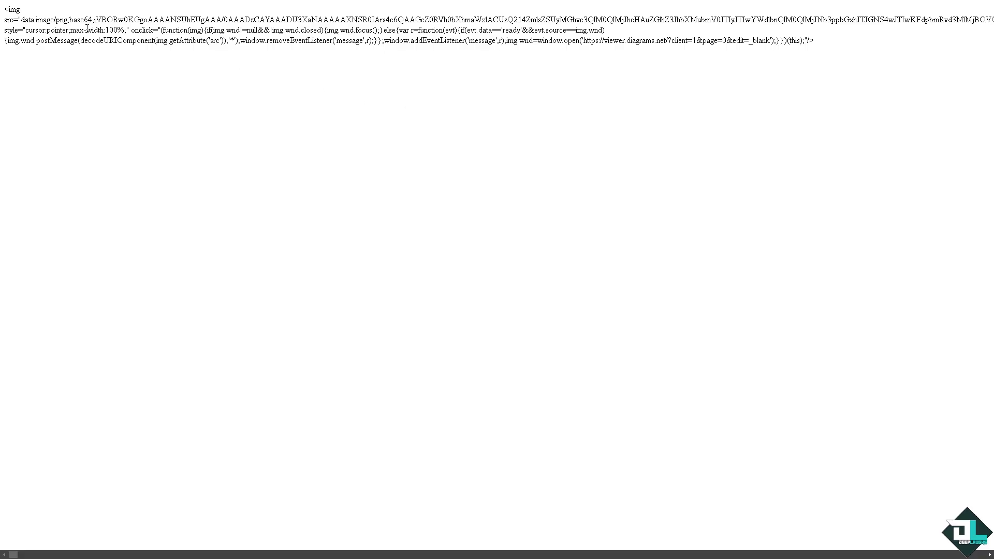
key("ctrl+w")
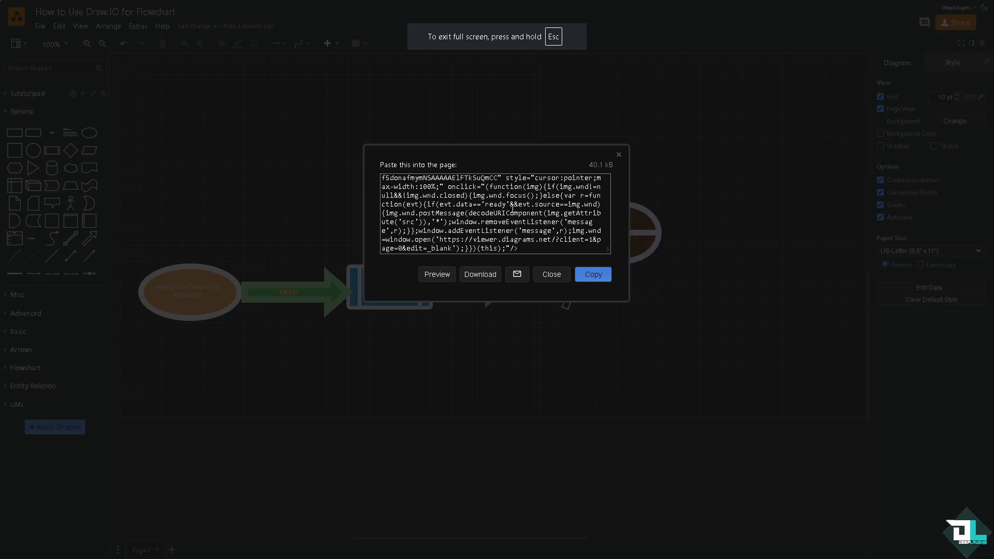
triple_click(460, 198)
left_click(466, 196)
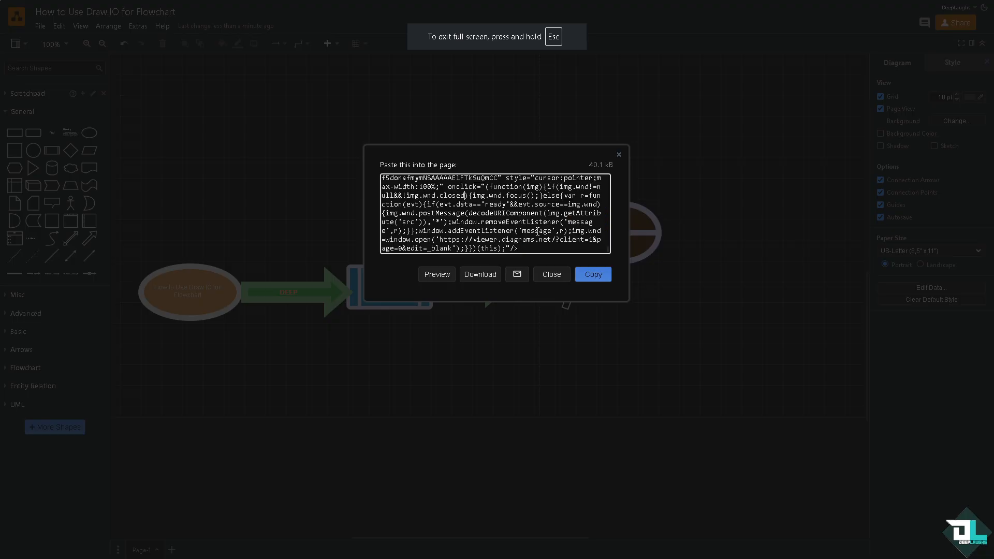
left_click(593, 275)
left_click(489, 215)
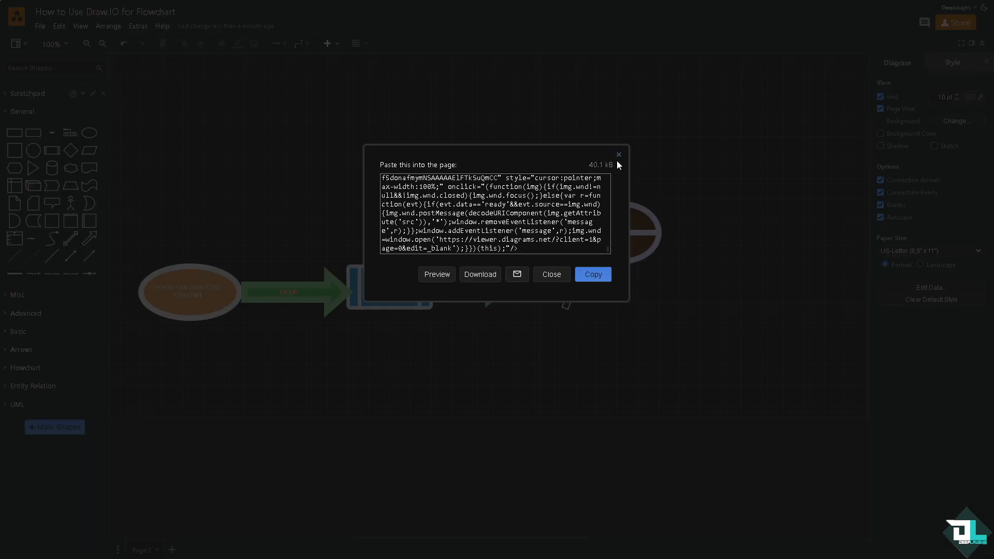
left_click(619, 155)
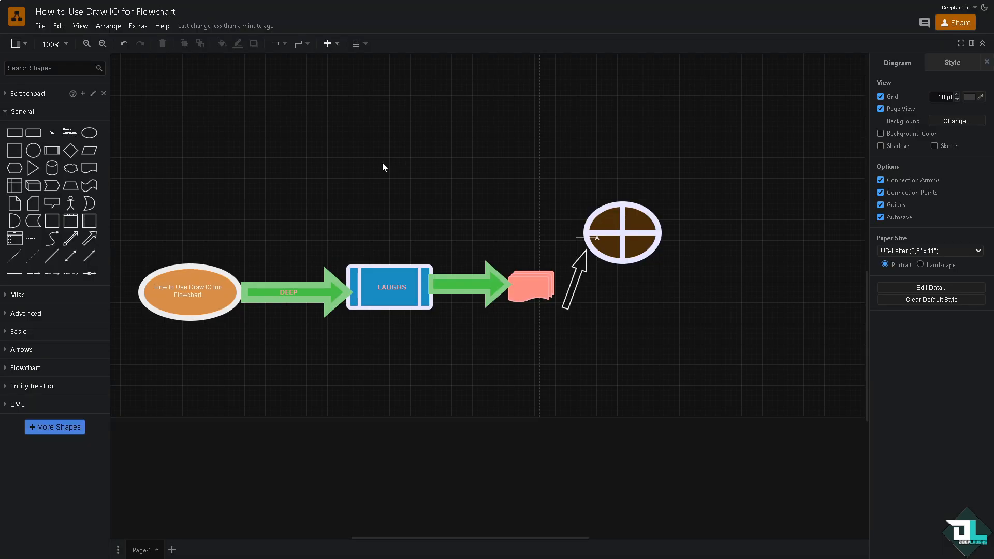
- Publish the diagram as a link with Authorization required, Lightbox, Layers and Tags enabled, and copy the link to the clipboard
left_click(40, 27)
mouse_move(101, 269)
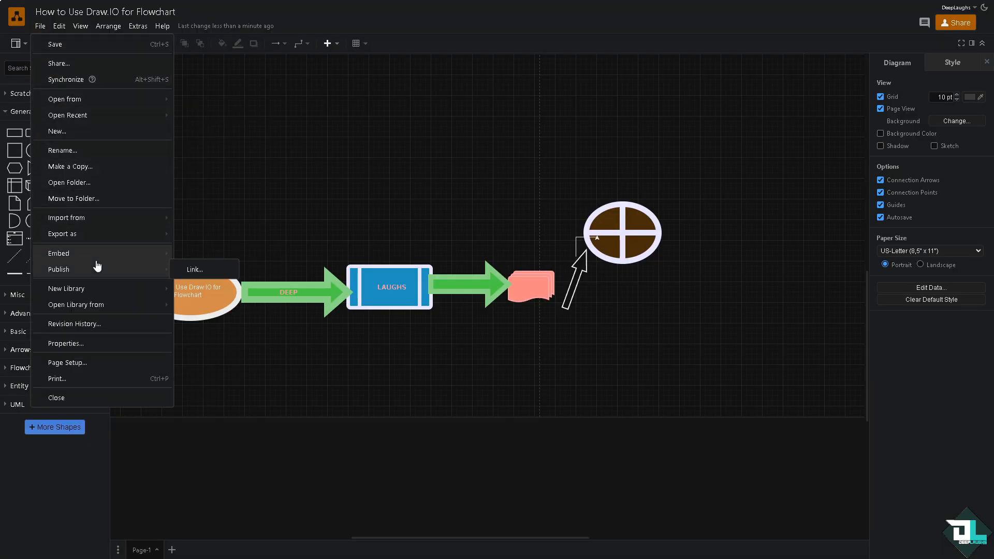
left_click(191, 269)
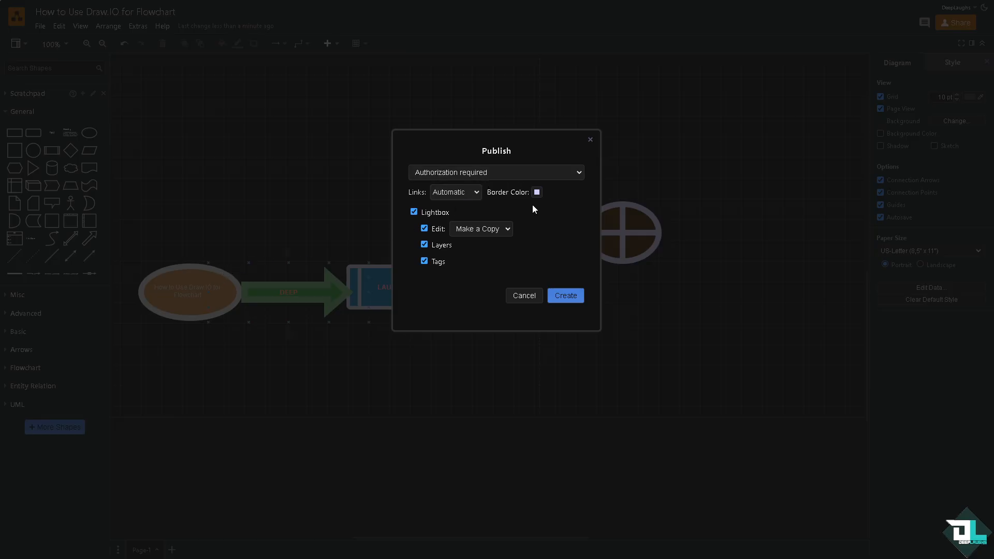
left_click(567, 294)
left_click(592, 275)
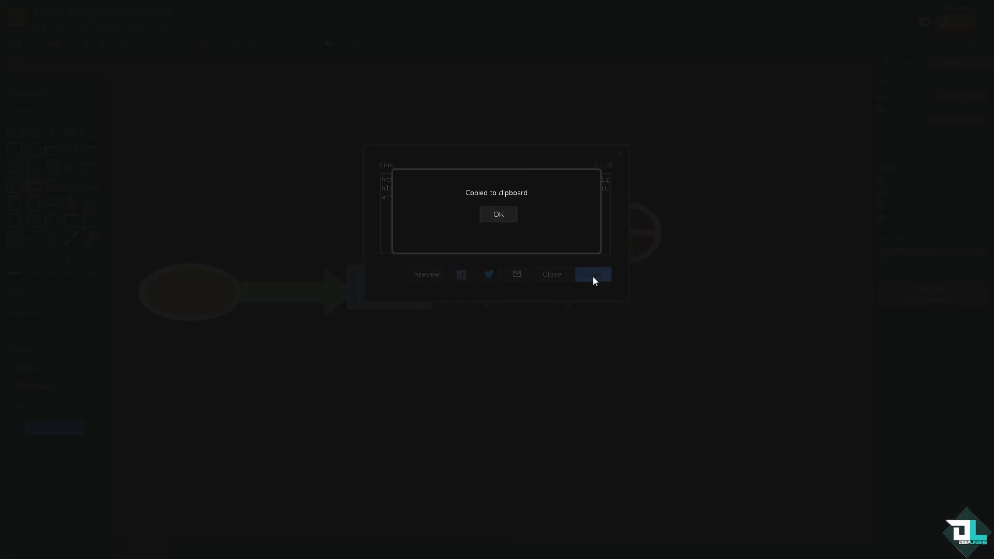
left_click(498, 214)
left_click(619, 155)
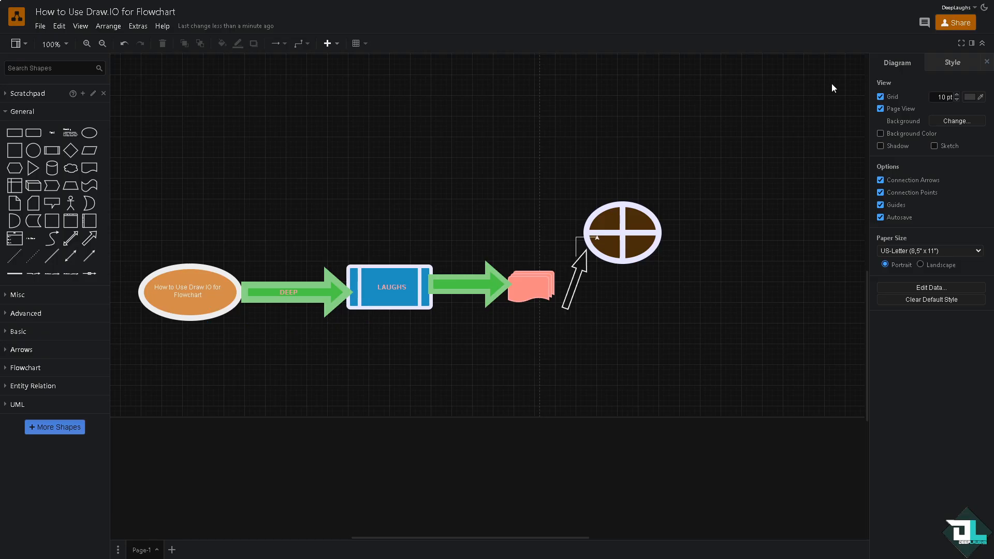
- Open the sharing options for the flowchart diagram
left_click(953, 26)
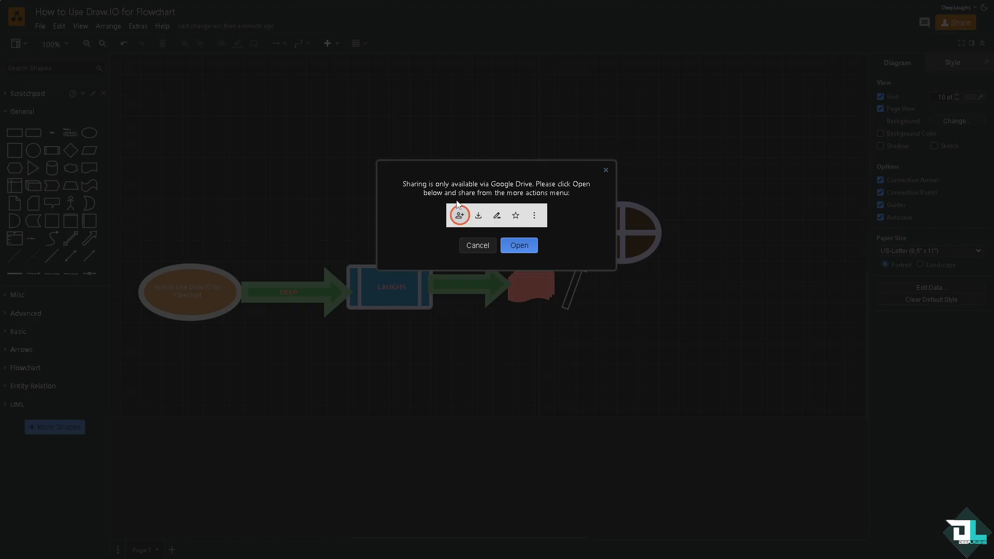